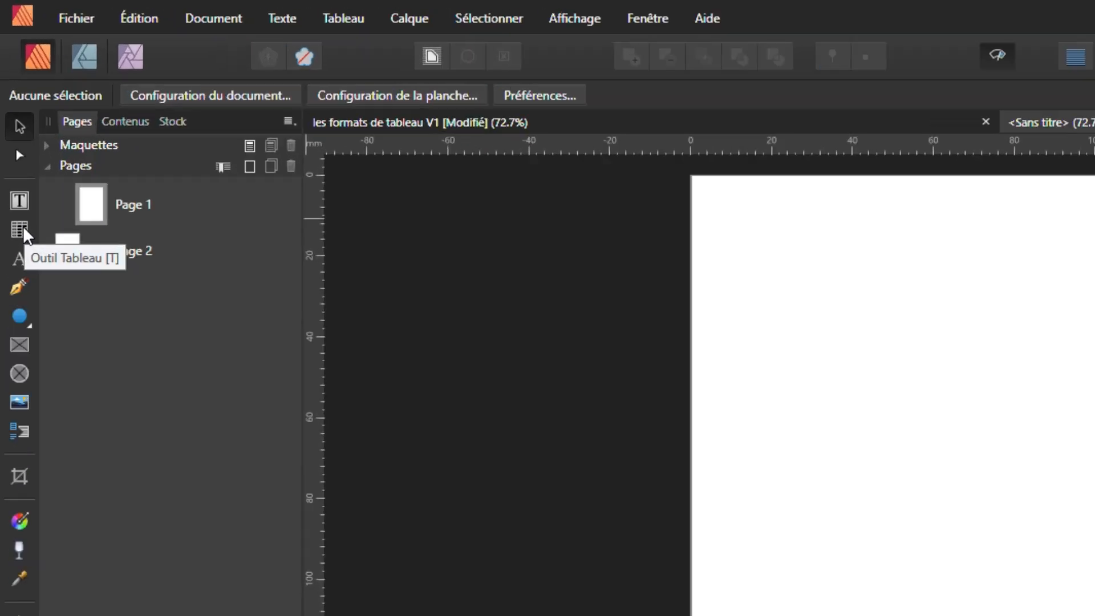
Draw a one-column, nine-row table near the top of page 1 and widen it to about 122 × 43 mm.
click(11, 127)
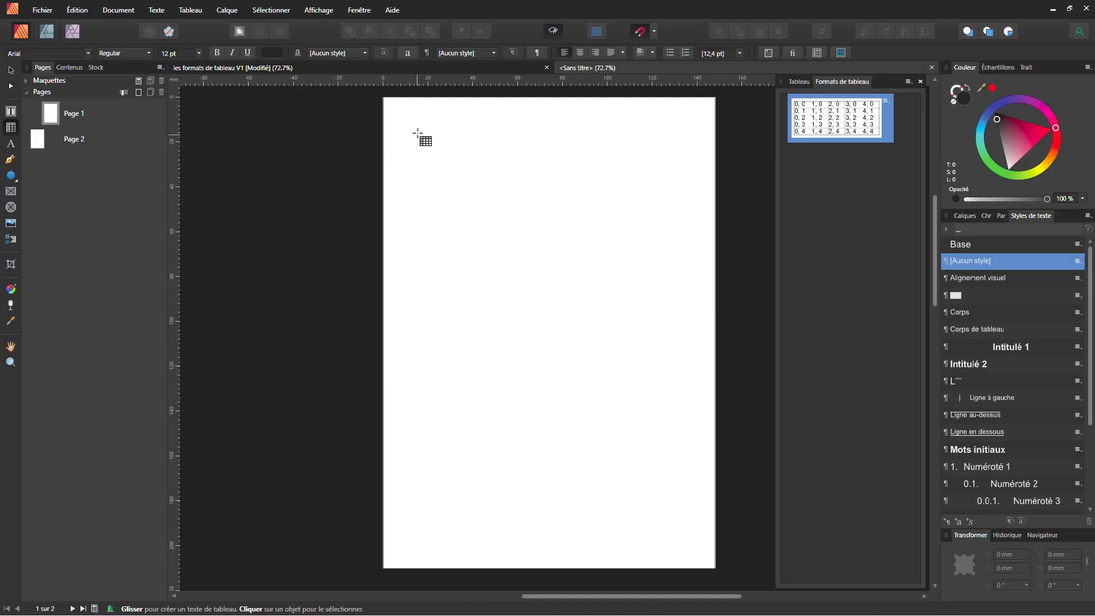
drag(415, 132, 469, 229)
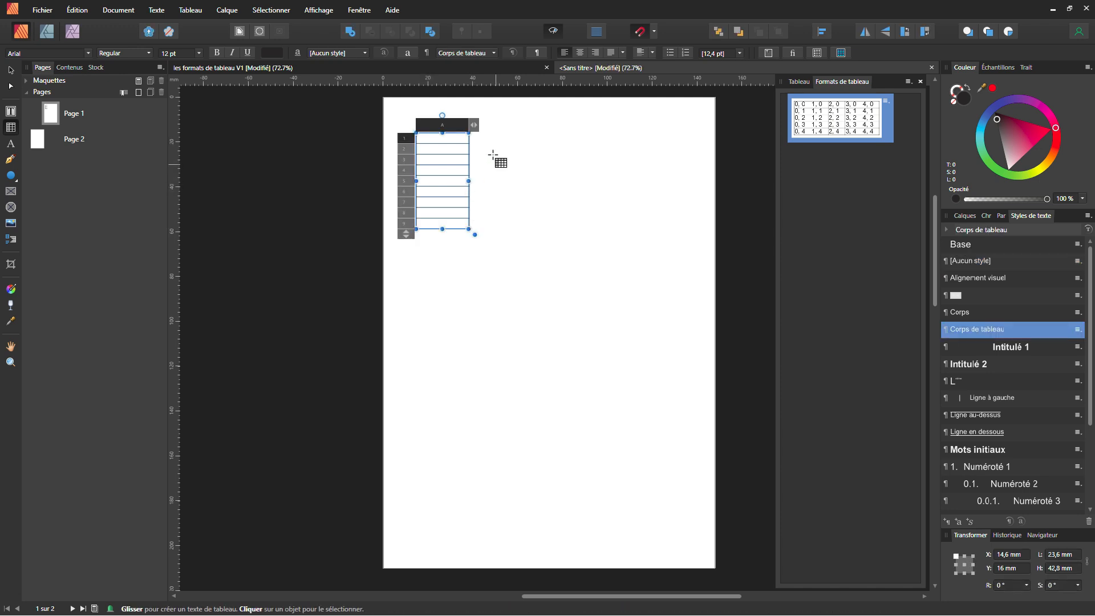
drag(468, 182, 690, 183)
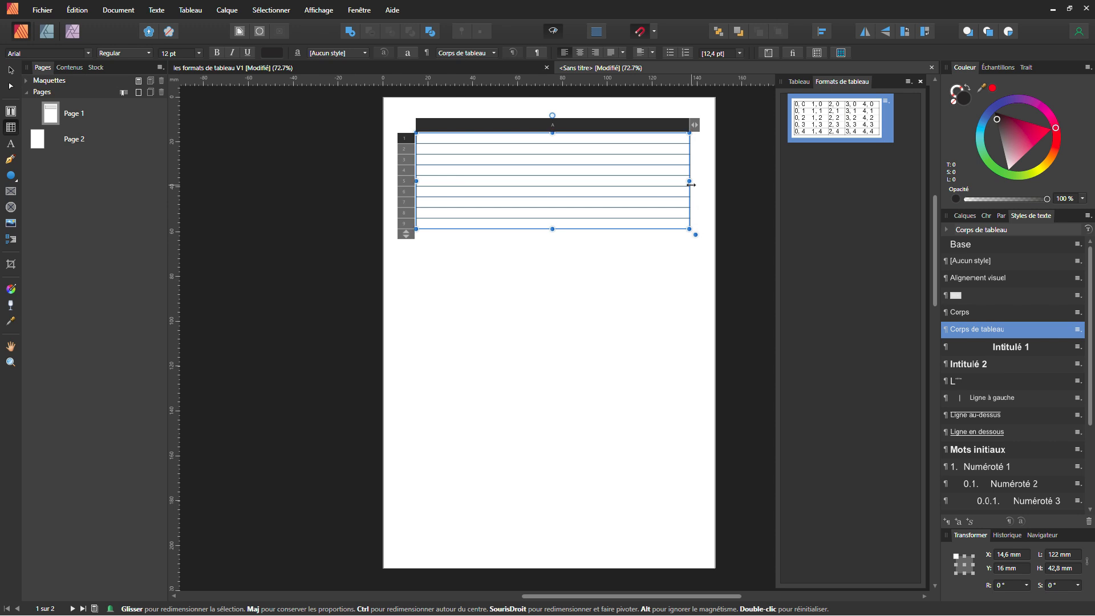
click(11, 71)
click(532, 272)
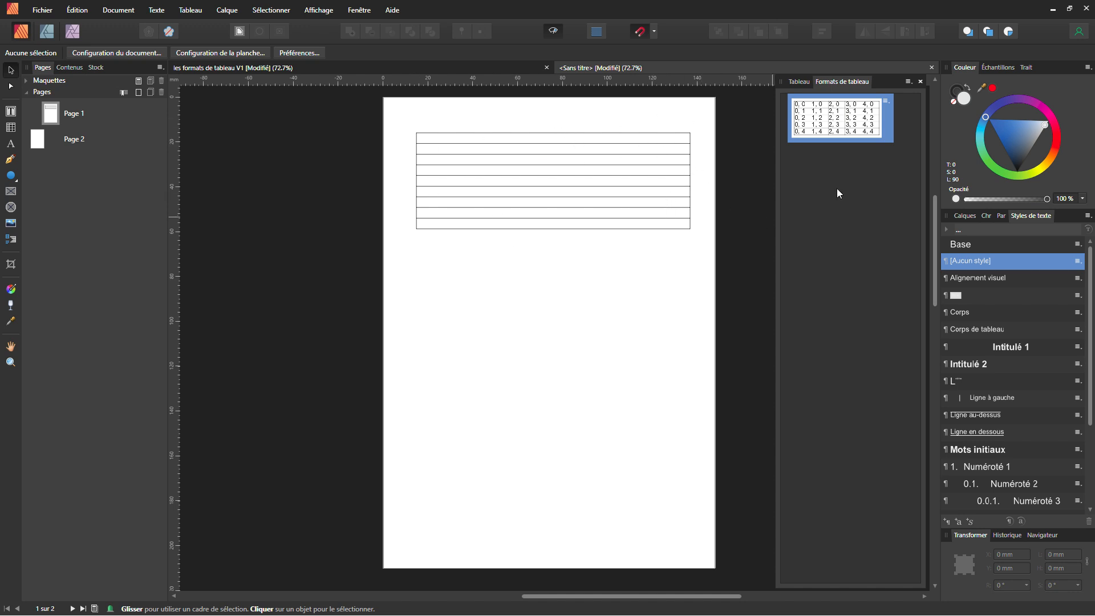
Duplicate the table and place the copy directly below the original, at about Y 67 mm.
click(611, 165)
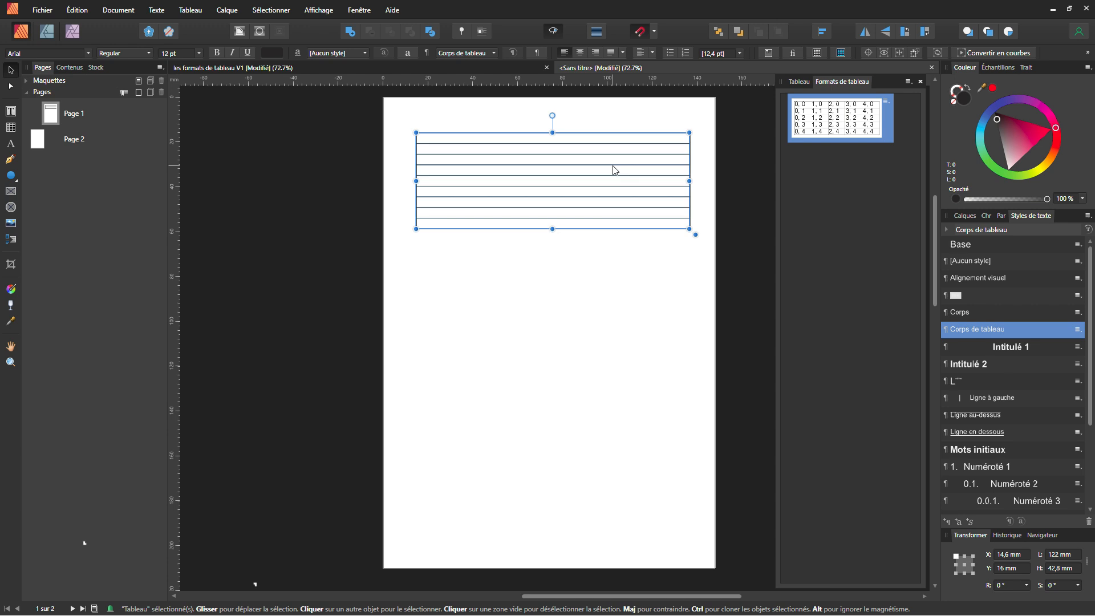
key(ctrl+j)
drag(614, 170, 605, 284)
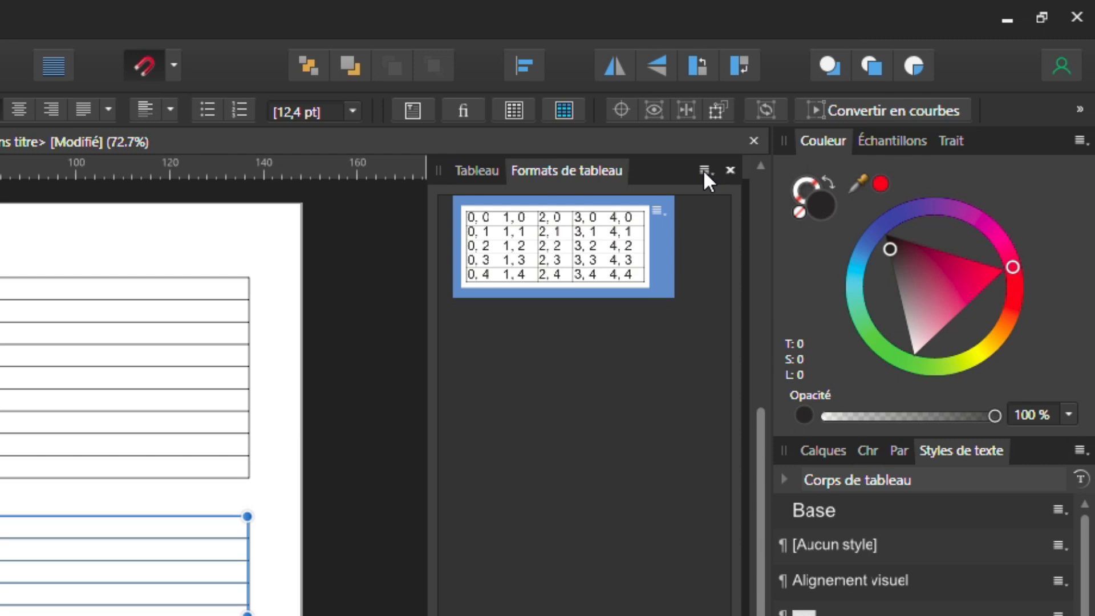
Create a new table format, apply it to the copied table and name it "Lignes pleines rouges".
click(703, 169)
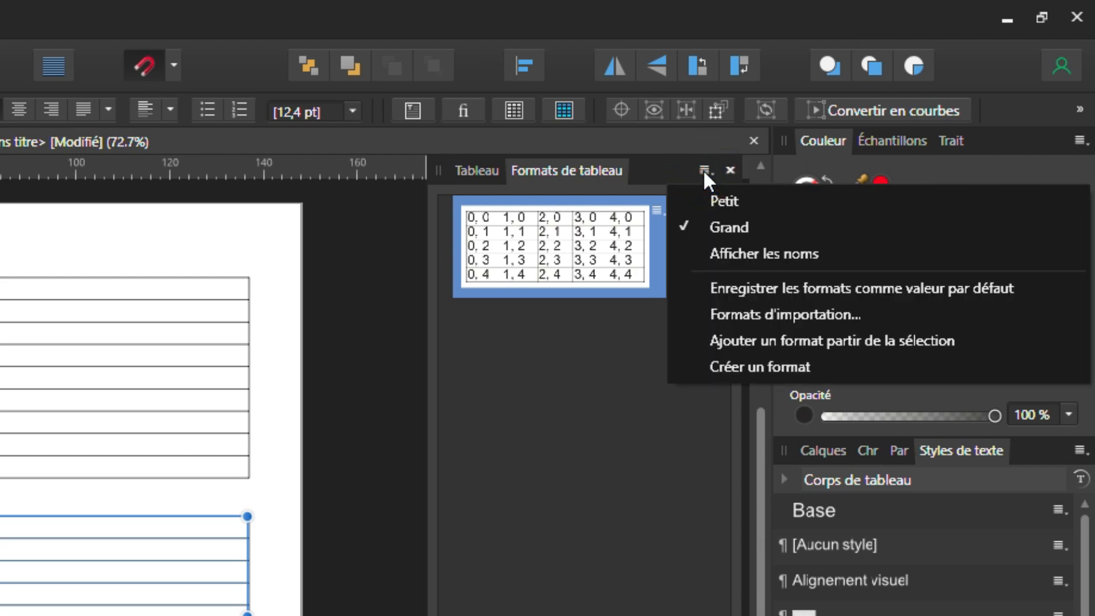
click(722, 368)
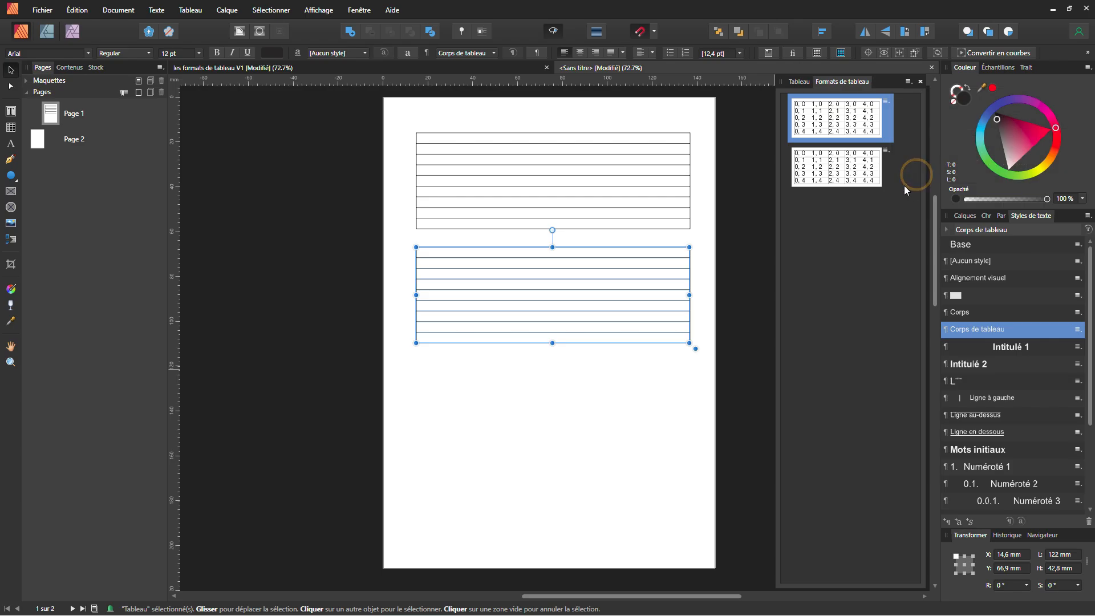
click(837, 180)
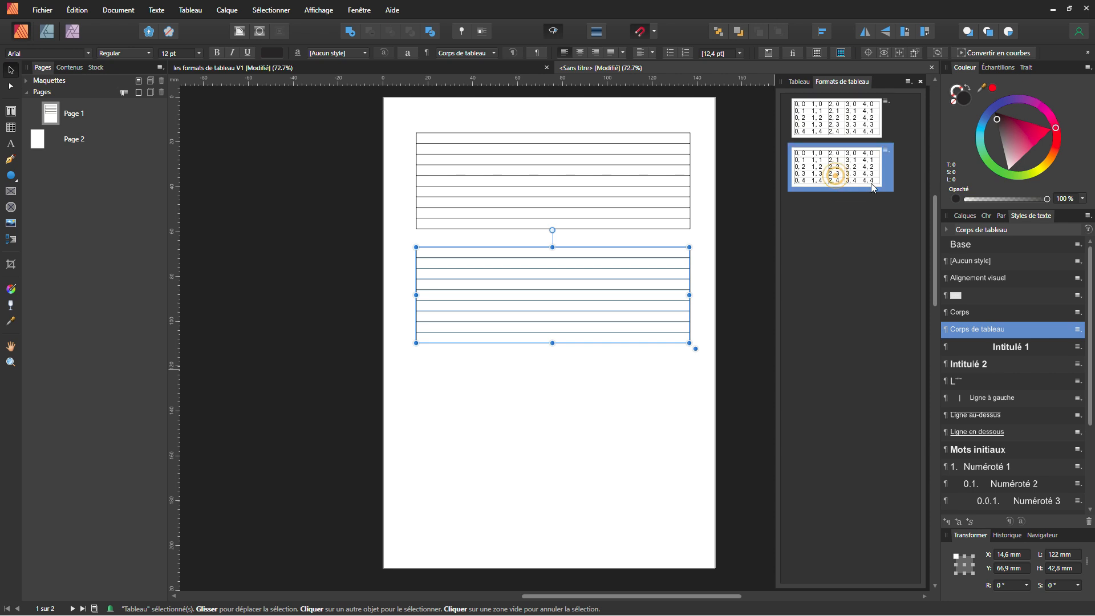
double_click(854, 178)
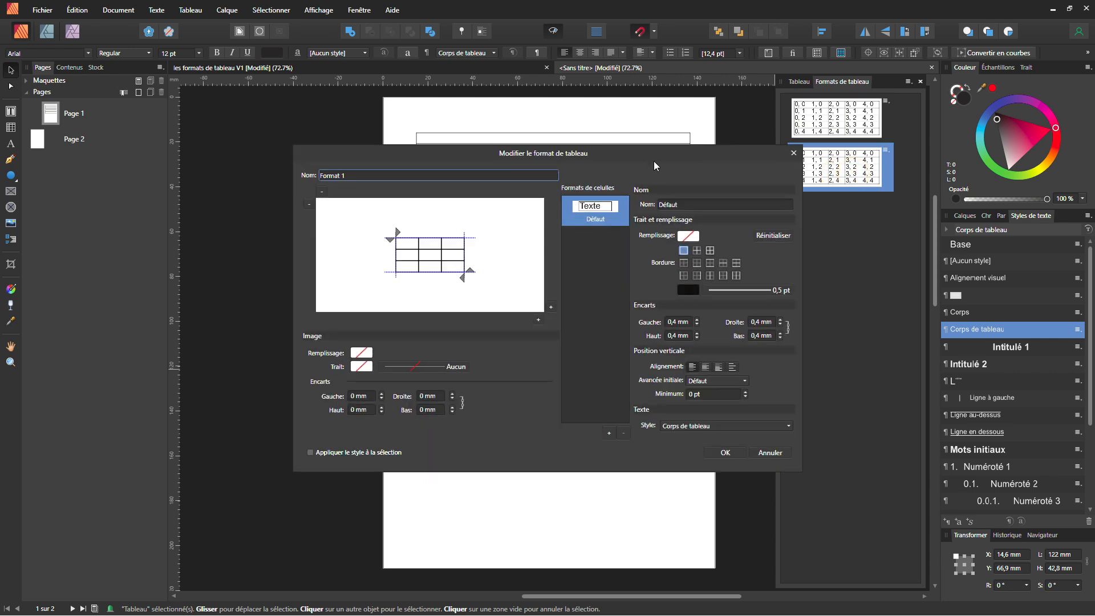
drag(644, 151, 958, 78)
triple_click(654, 102)
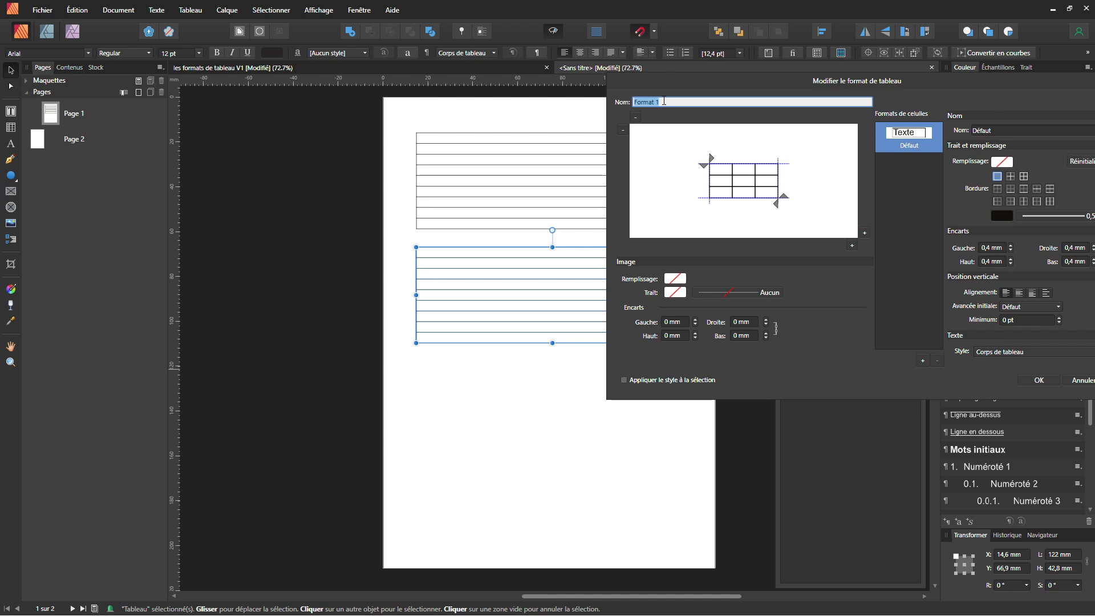
text(Lignes pleines)
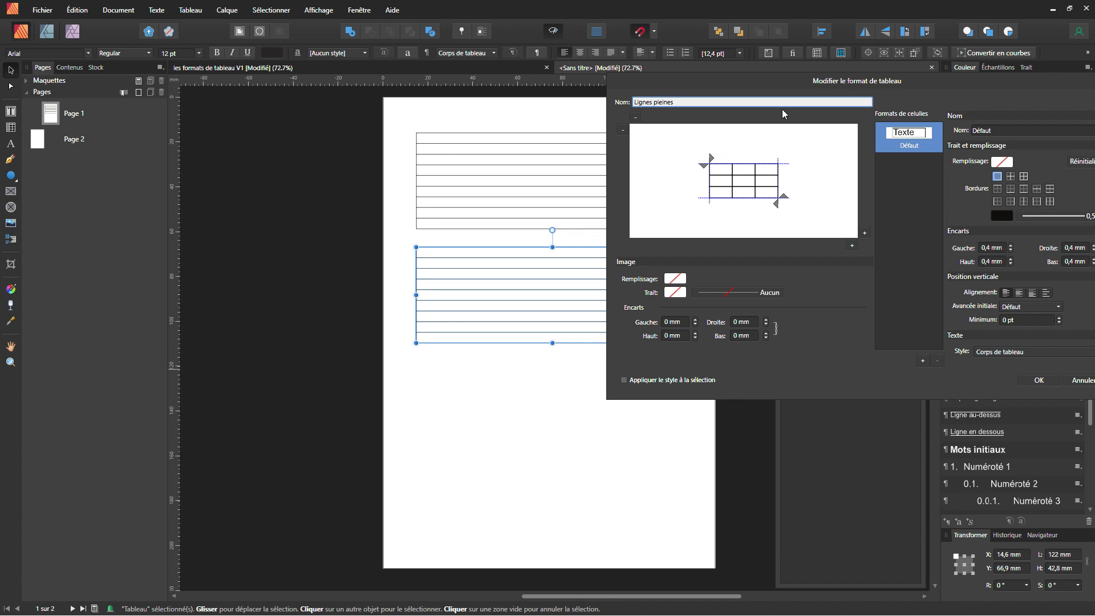
text(roug)
drag(964, 89, 909, 84)
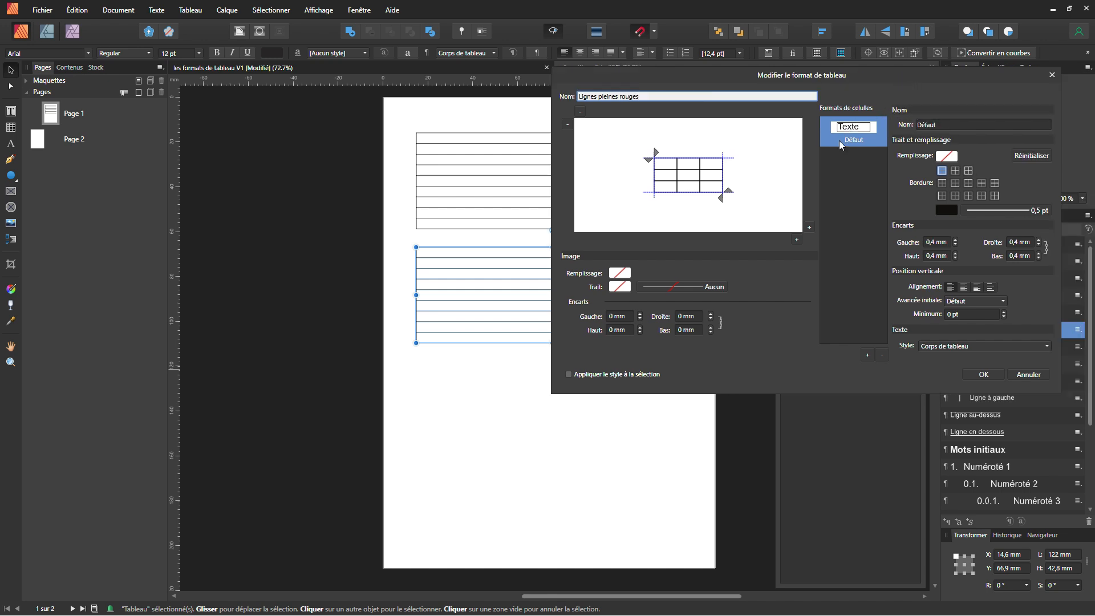
Remove the outer border stroke from the default cell format of "Lignes pleines rouges".
click(943, 172)
click(942, 172)
click(1001, 212)
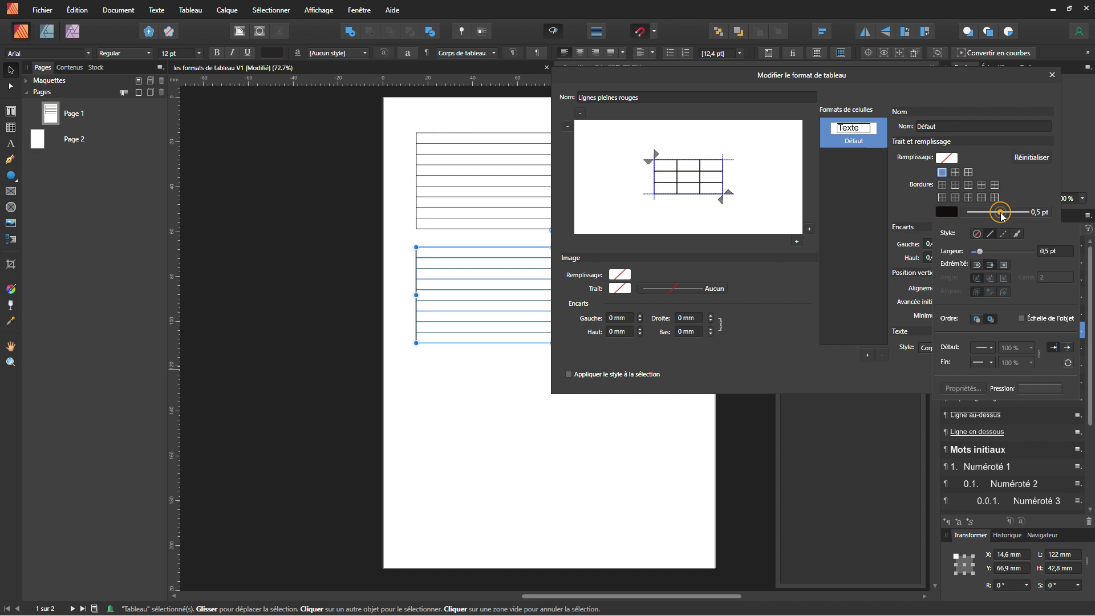
click(976, 234)
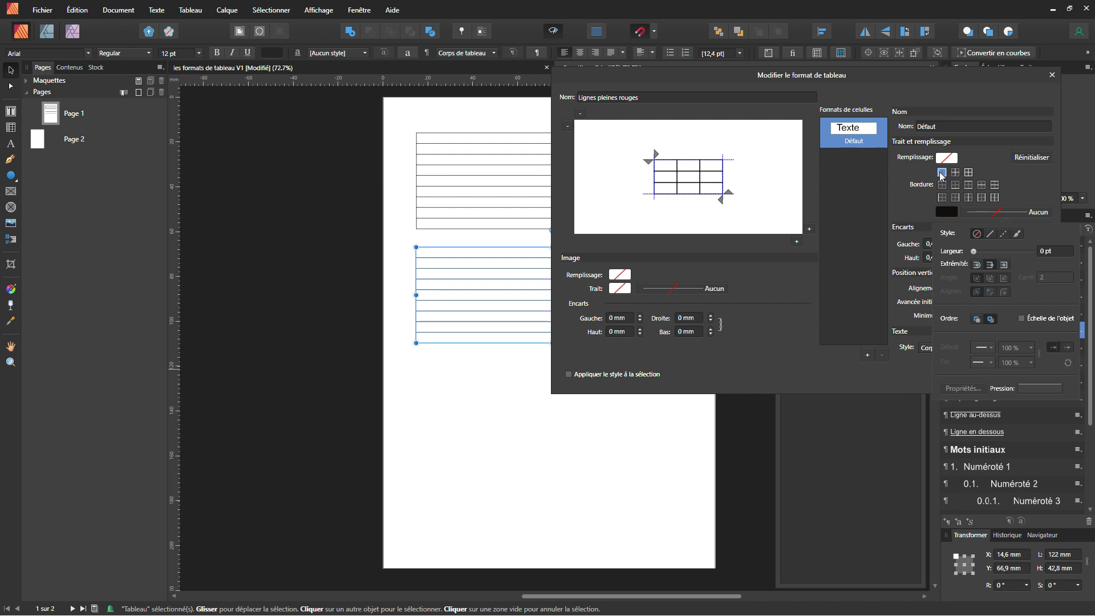
click(981, 186)
Make the inner horizontal borders pure red and 1,9 pt wide, and save the table format.
click(981, 190)
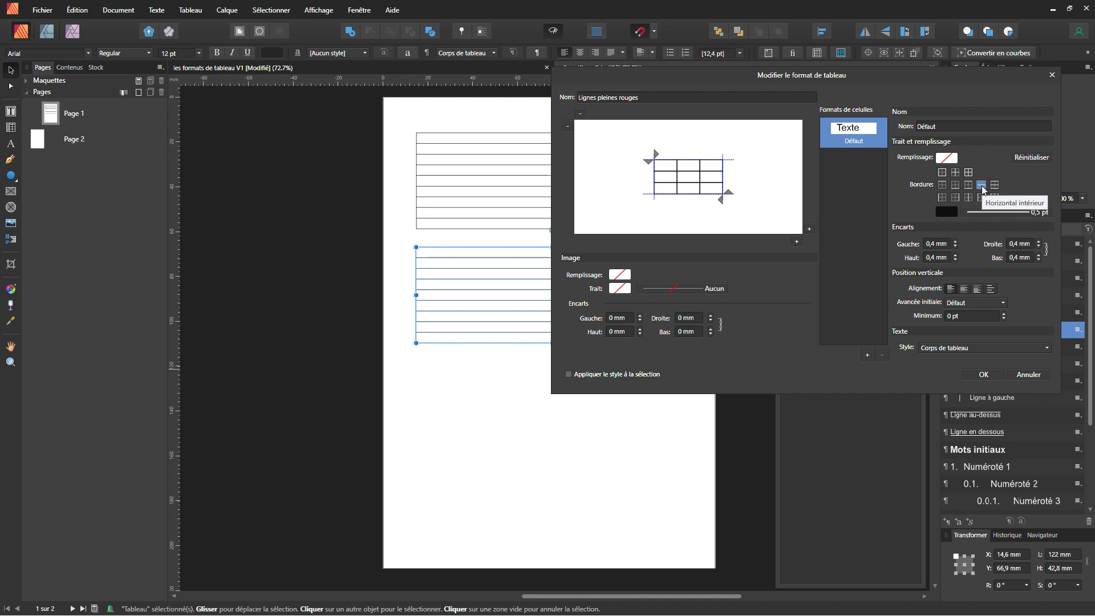
click(951, 210)
drag(958, 305, 983, 307)
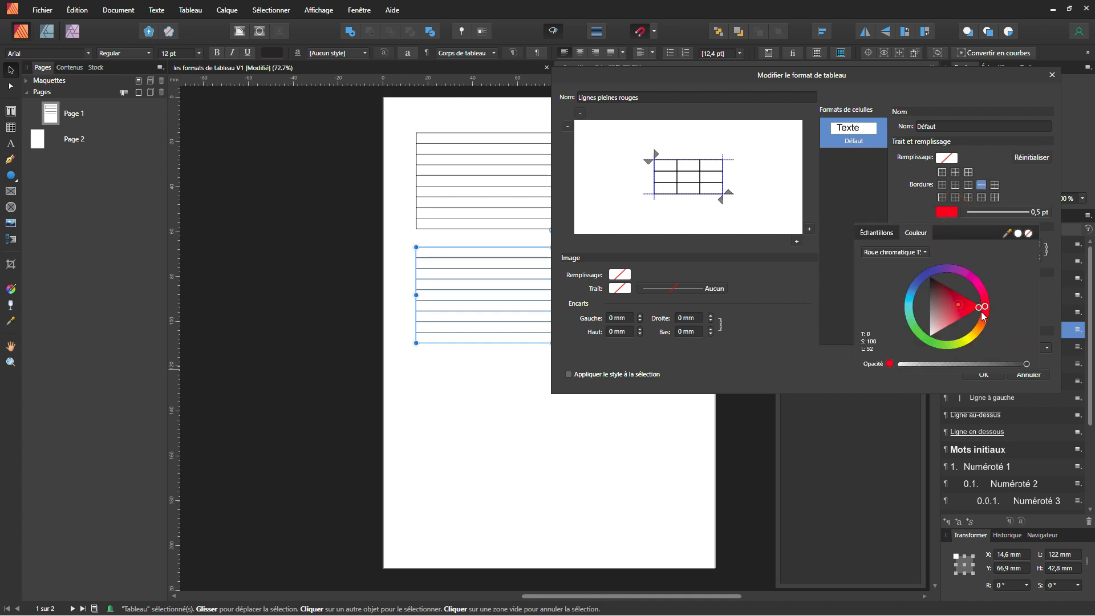
click(988, 212)
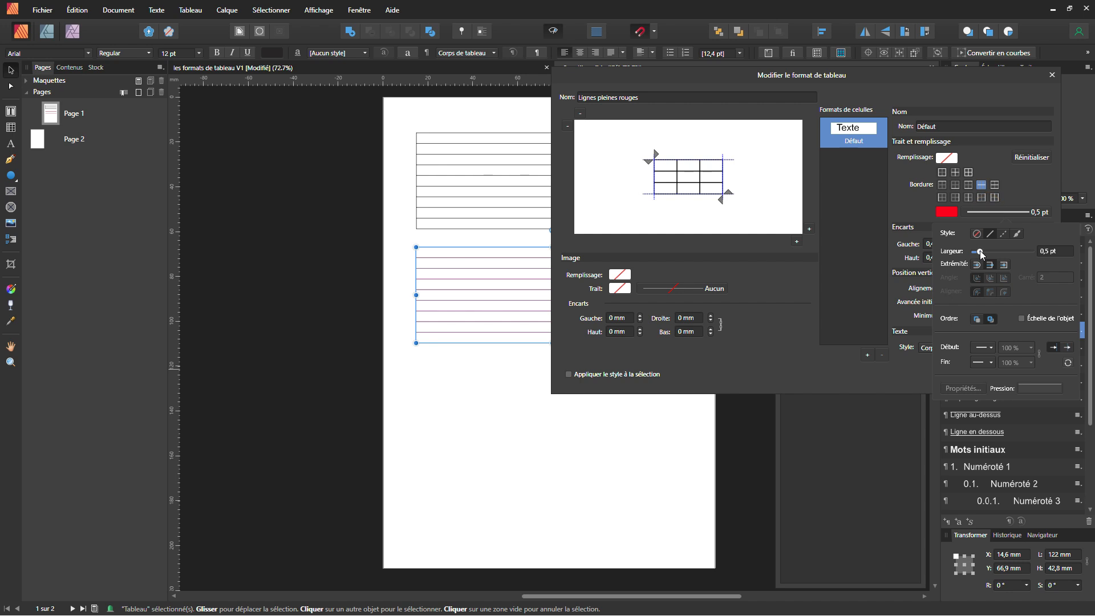
drag(981, 251, 988, 251)
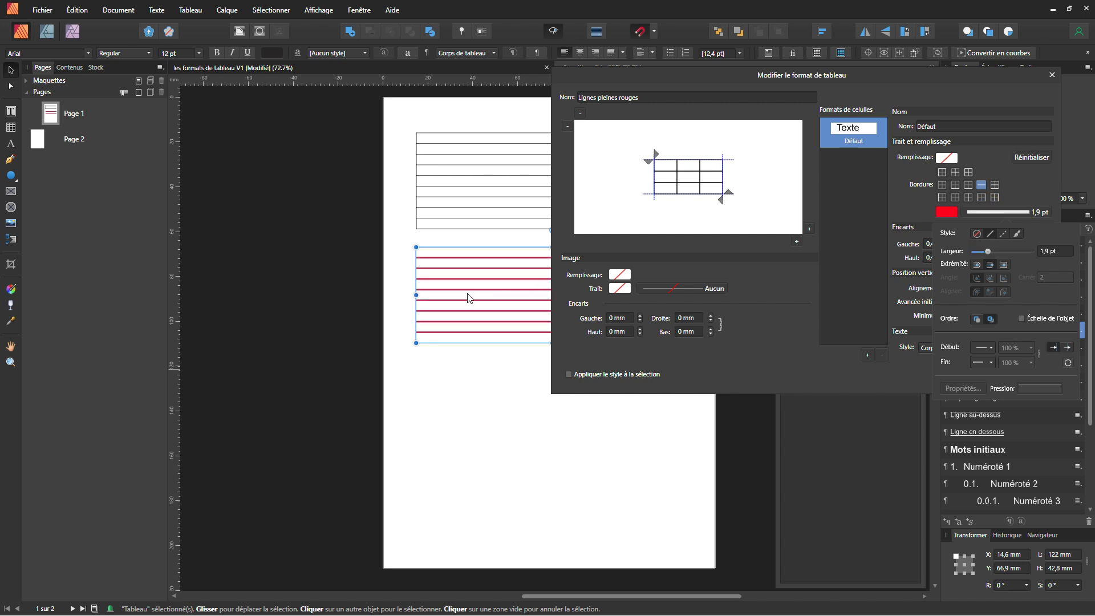
click(855, 276)
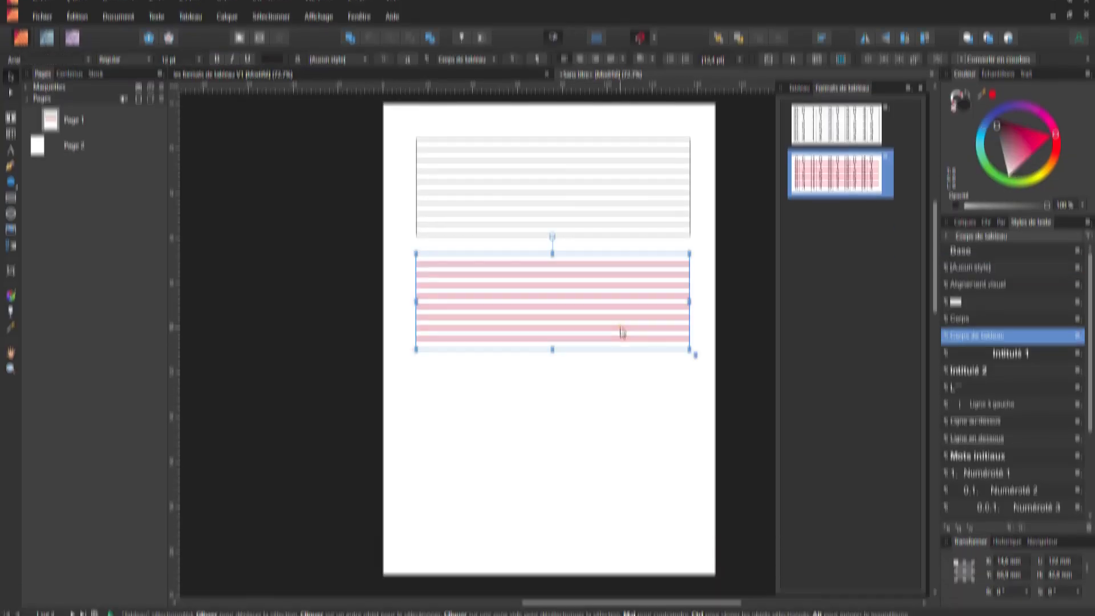
Duplicate the red-lined table and place the copy directly below it, at about Y 115 mm.
click(620, 326)
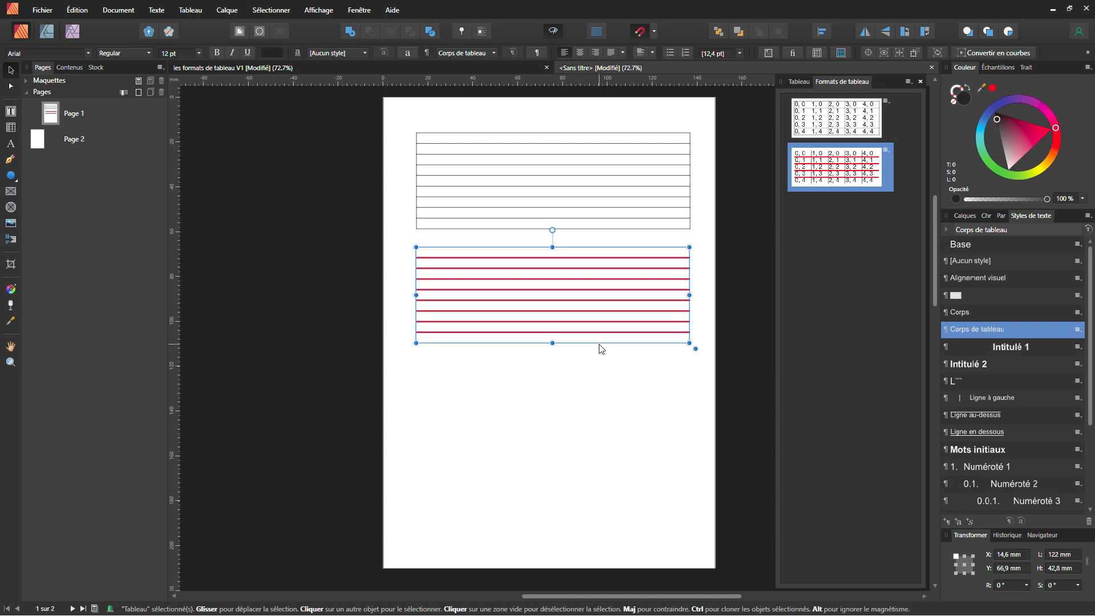
key(ctrl+j)
drag(594, 325, 593, 439)
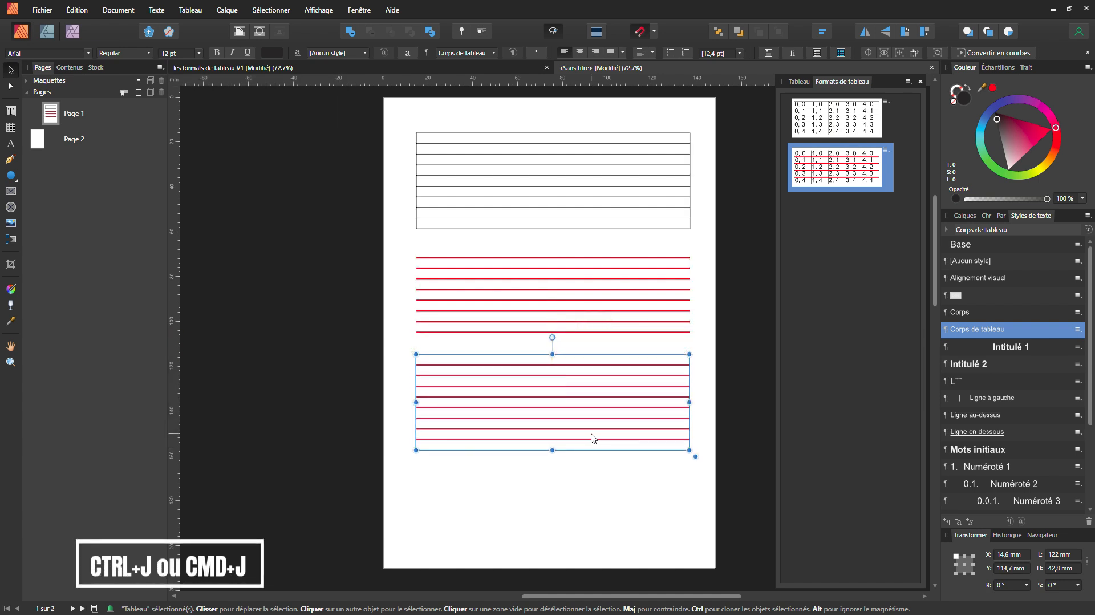
Create another table format, apply it to the lowest table and name it "Lignes pointillés".
click(908, 83)
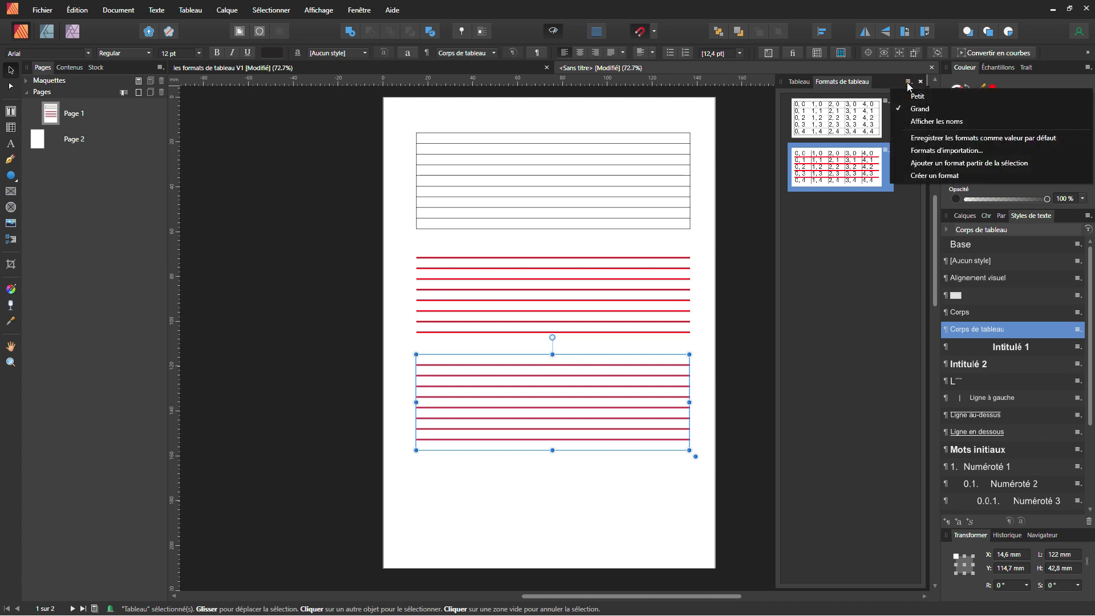
click(916, 176)
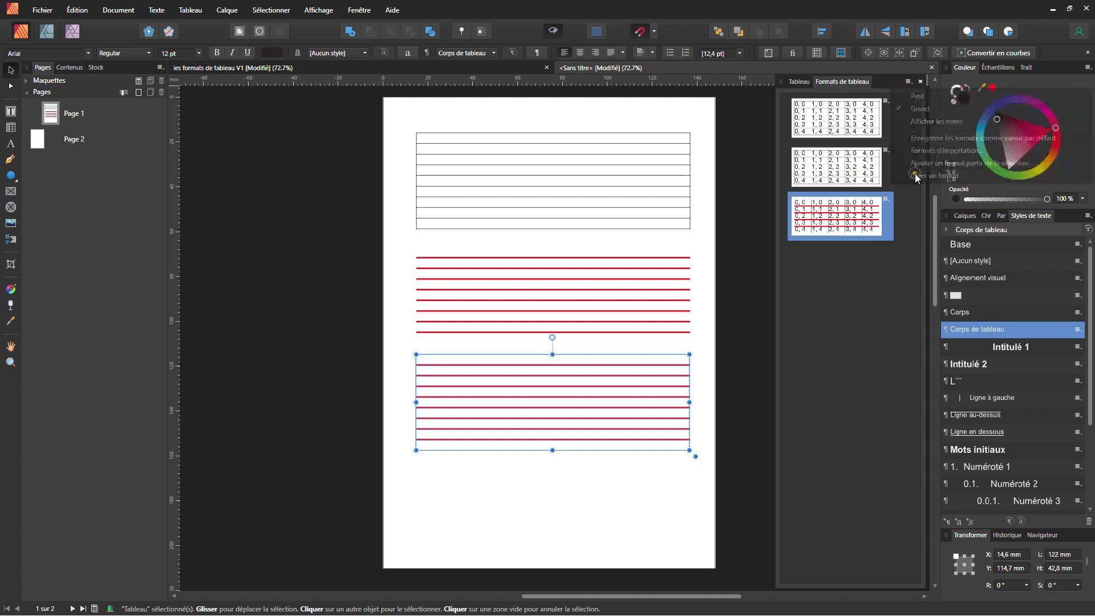
double_click(855, 170)
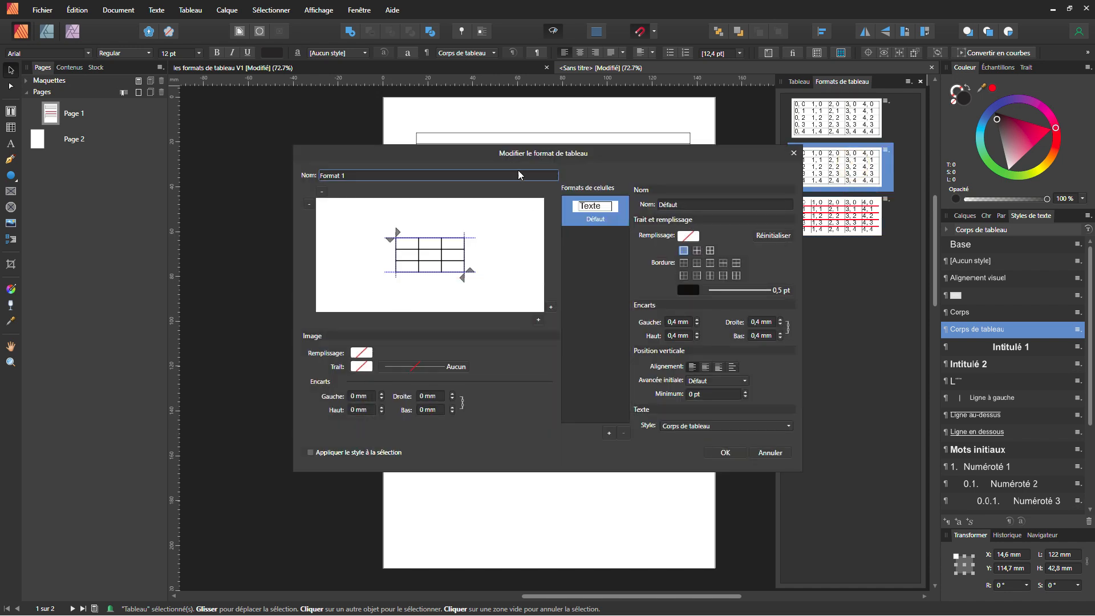
drag(552, 153, 876, 108)
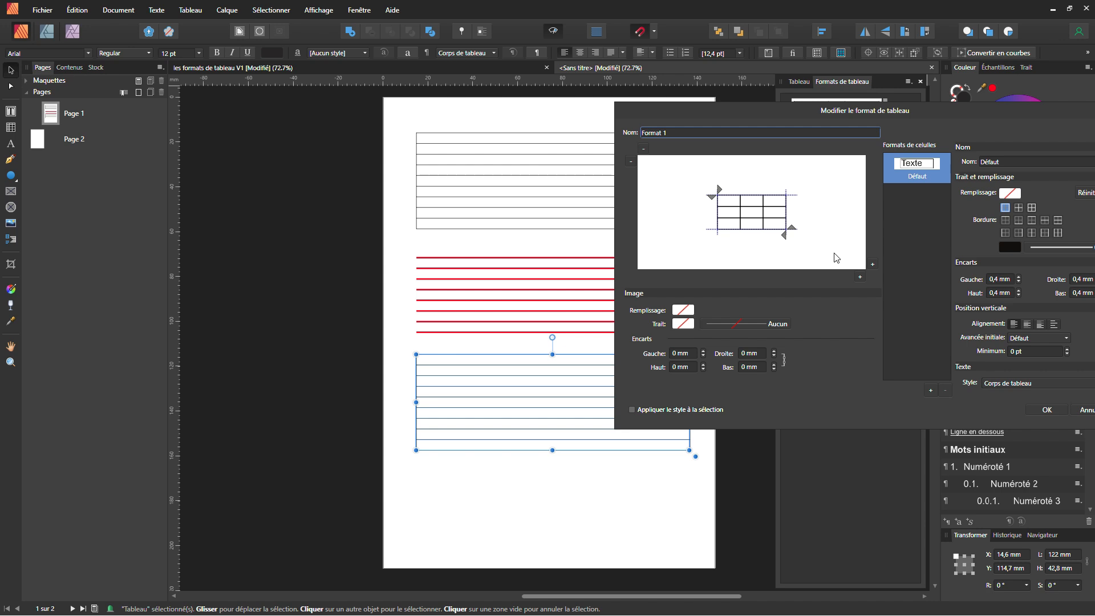
triple_click(680, 134)
text(Lignes pointillés)
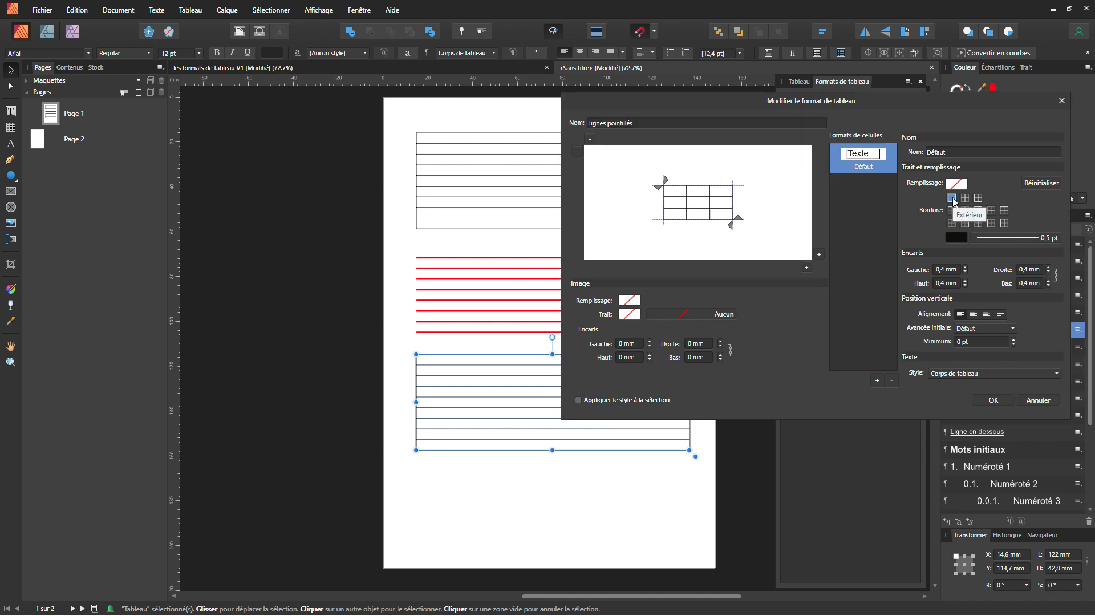
Remove the outer border stroke from the default cell format of "Lignes pointillés".
click(952, 199)
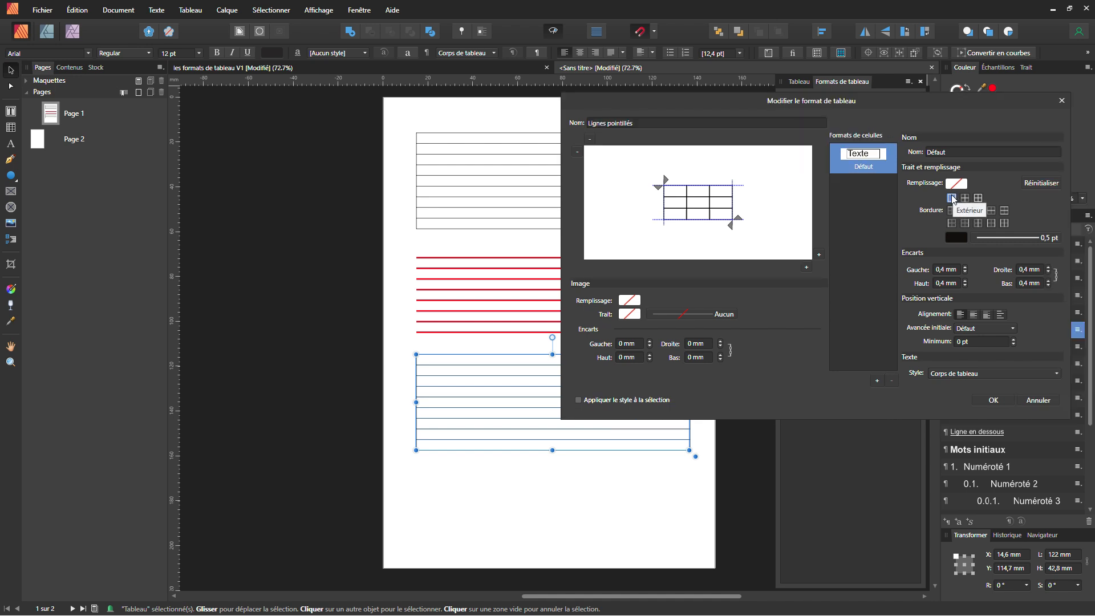
click(994, 242)
click(985, 260)
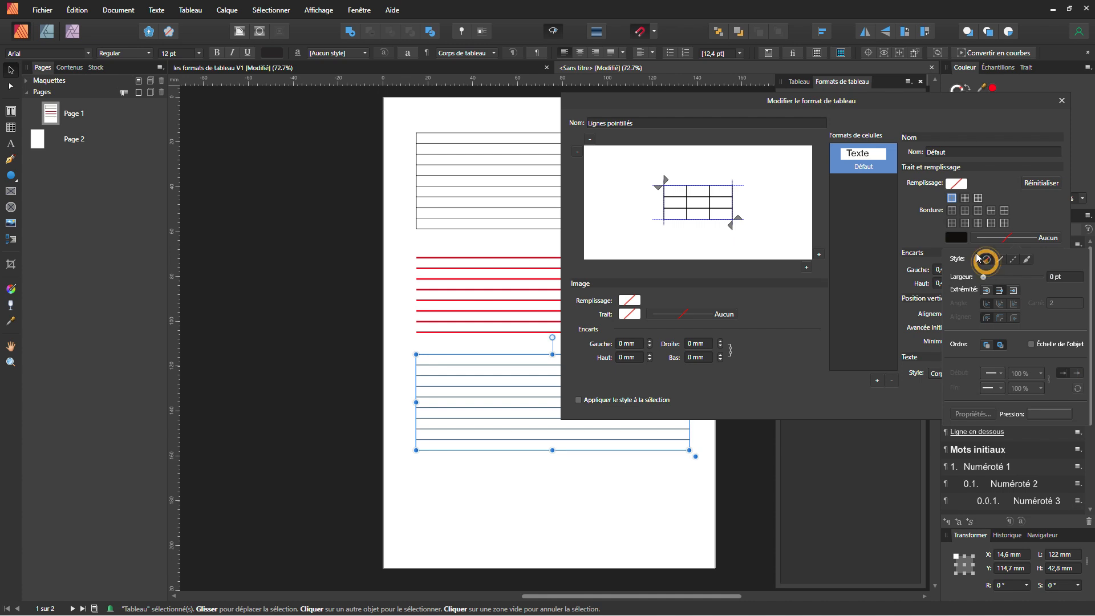
click(915, 228)
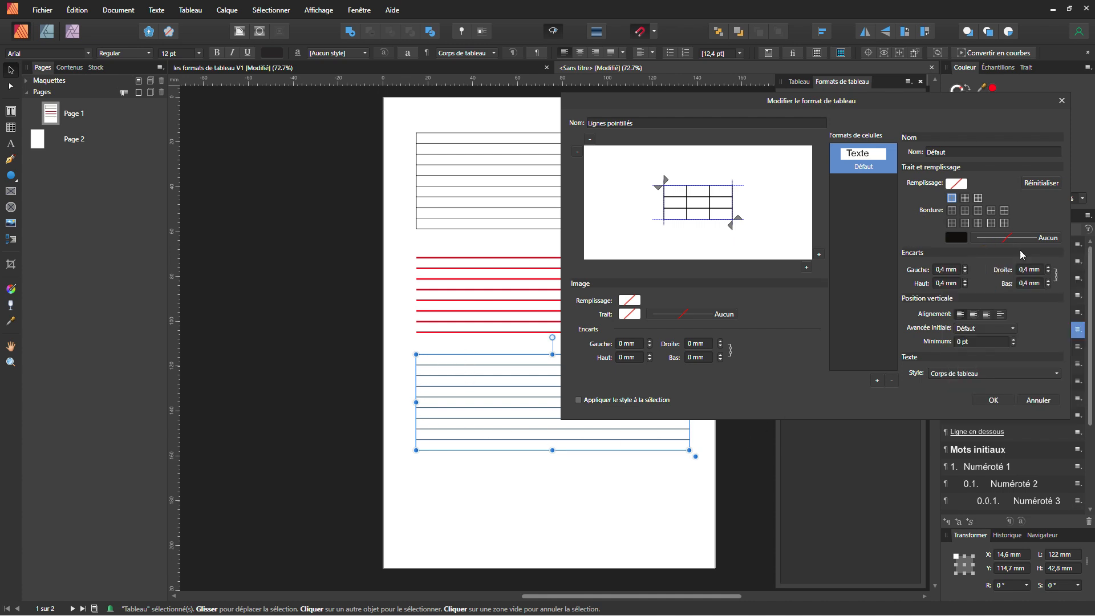
Give the inner horizontal borders a dashed line style with a width of 2,8 pt.
click(991, 211)
click(992, 238)
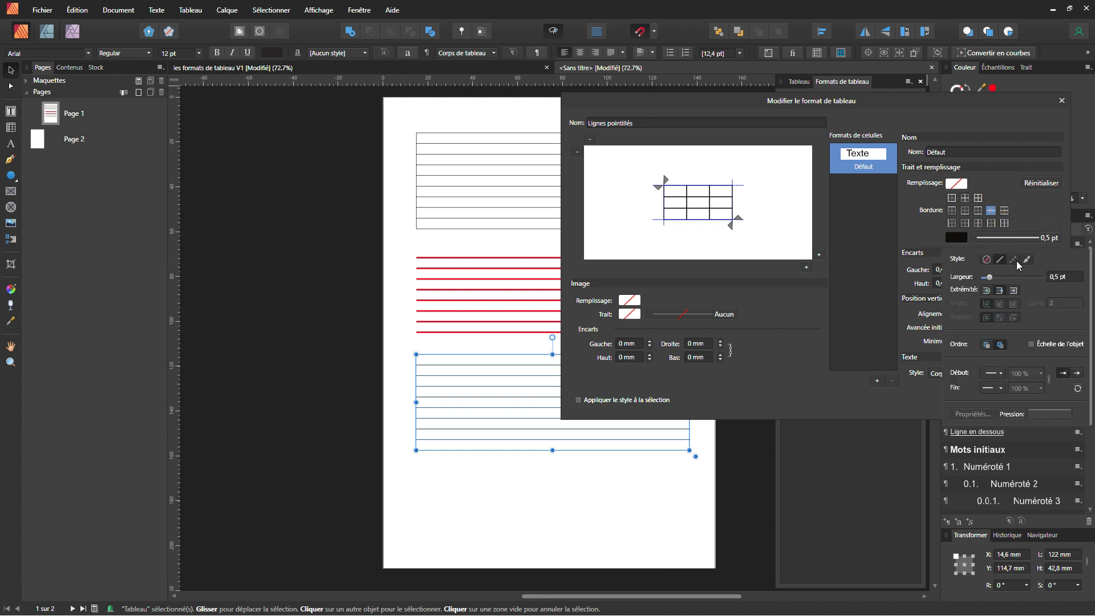
click(1015, 260)
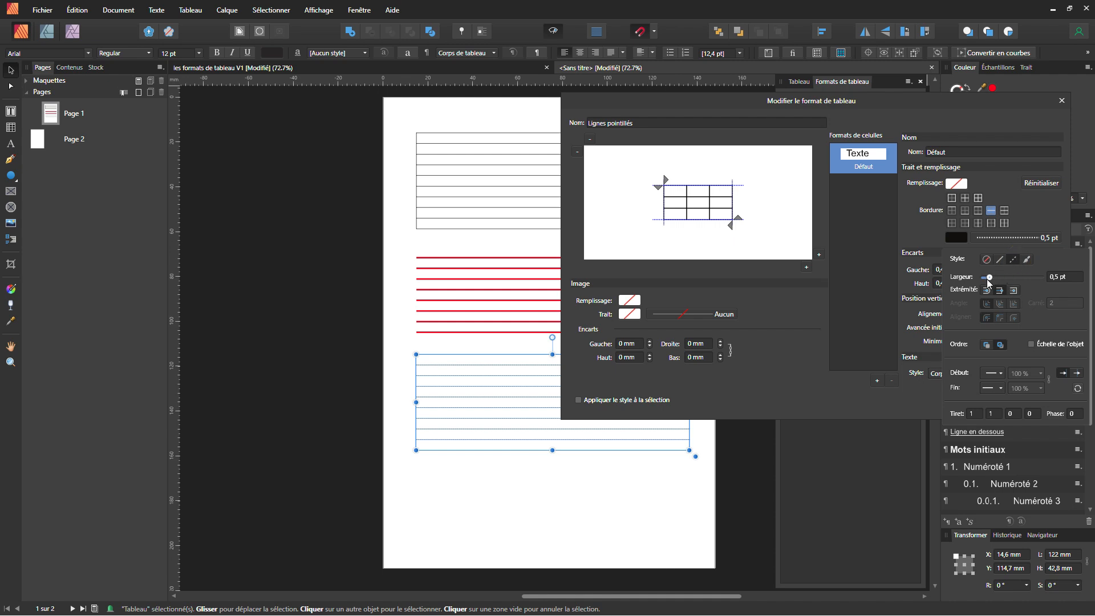
drag(992, 278, 998, 279)
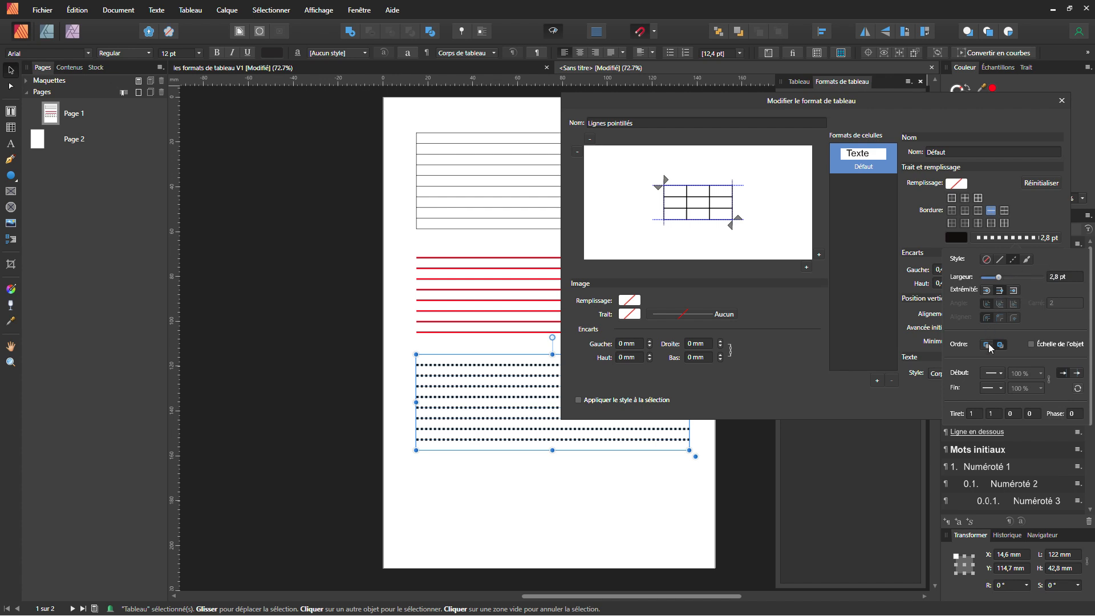
Set the border's dash length to 0 and gap to 5, and save the table format.
click(973, 414)
click(998, 414)
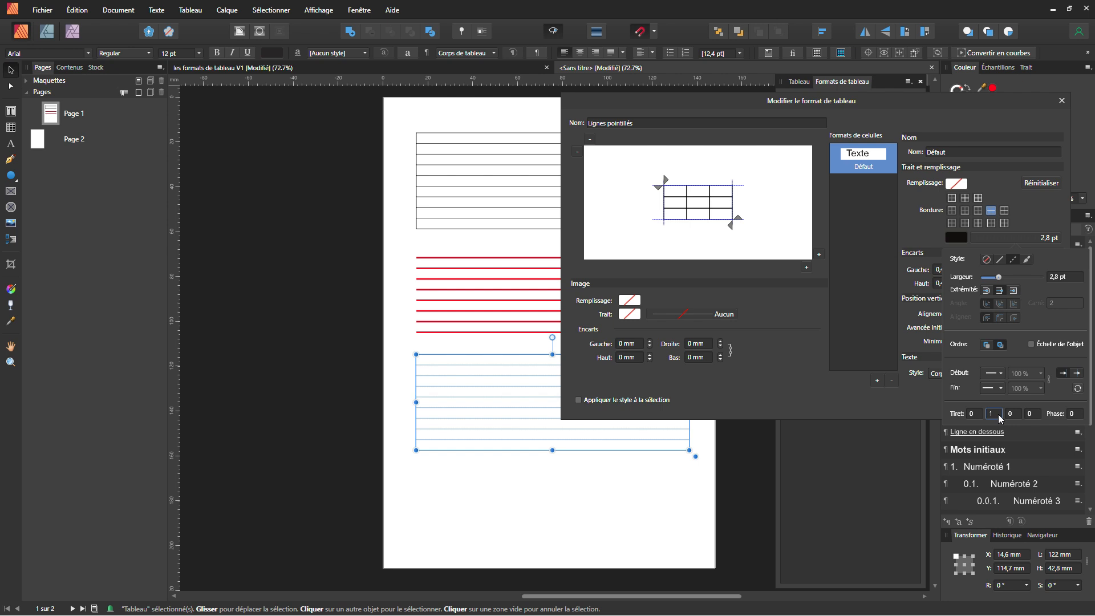
text(5)
key(Tab)
click(836, 396)
click(993, 401)
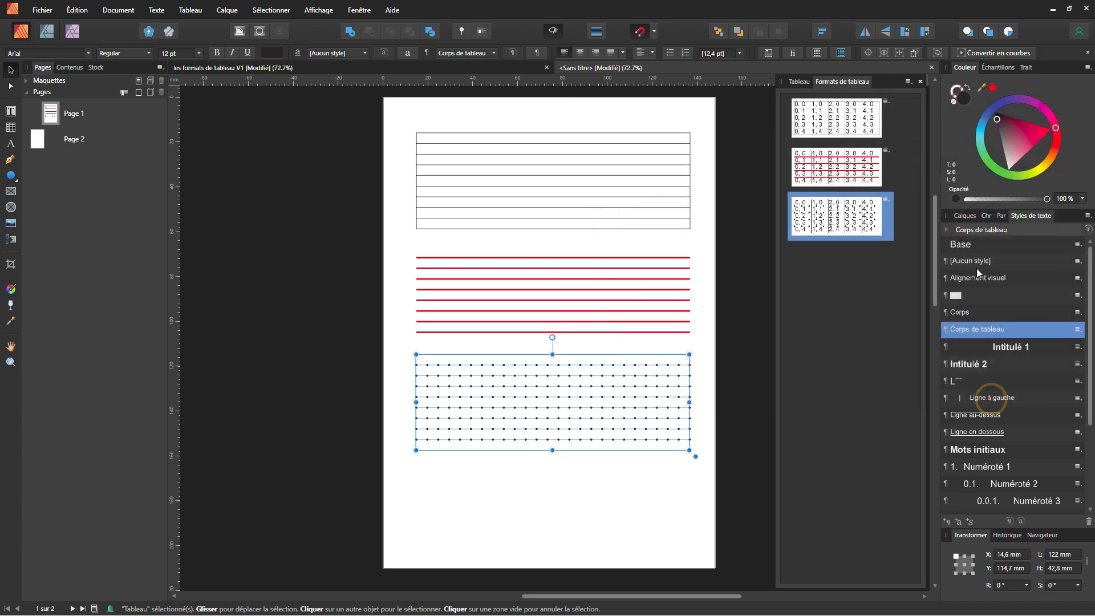
Apply the "Lignes pointillés" table format to the middle table and the "Lignes pleines rouges" format to the lowest table.
click(786, 375)
click(610, 463)
click(596, 276)
click(833, 212)
click(623, 386)
click(834, 168)
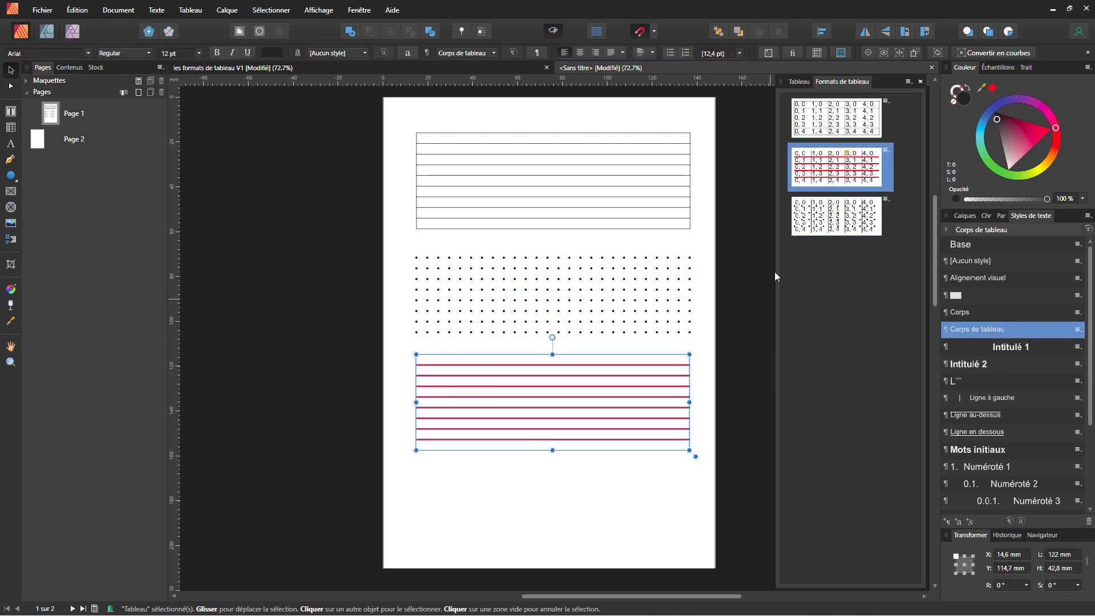
click(464, 507)
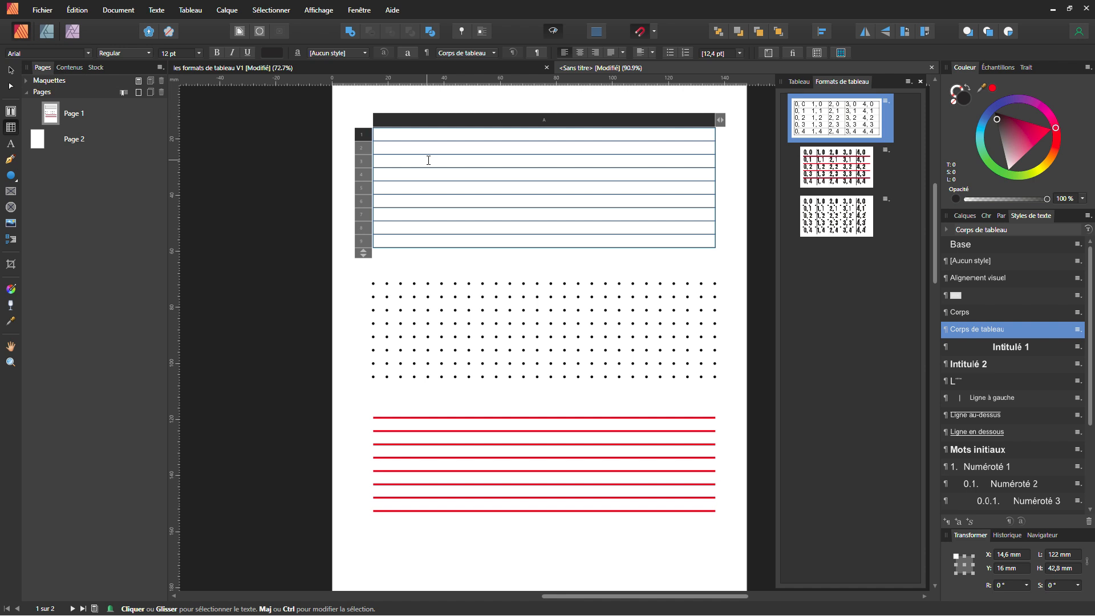
Enter "Personnalisation 1" in the top table's first row and view the settings of the "Corps de tableau" text style.
key(Escape)
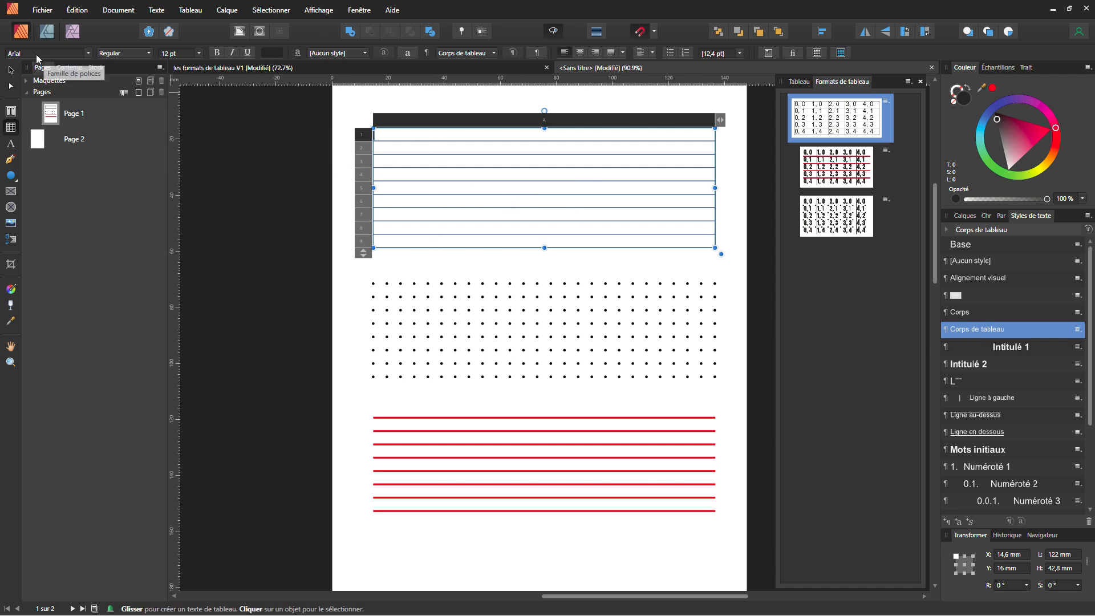
click(403, 134)
text(Personnalisation 1)
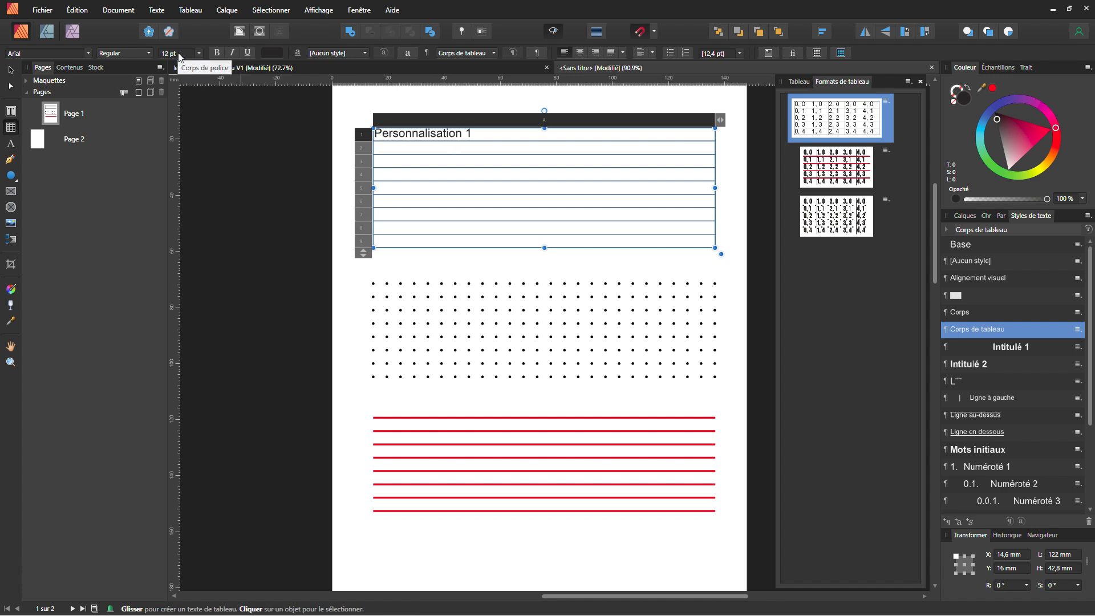
double_click(997, 335)
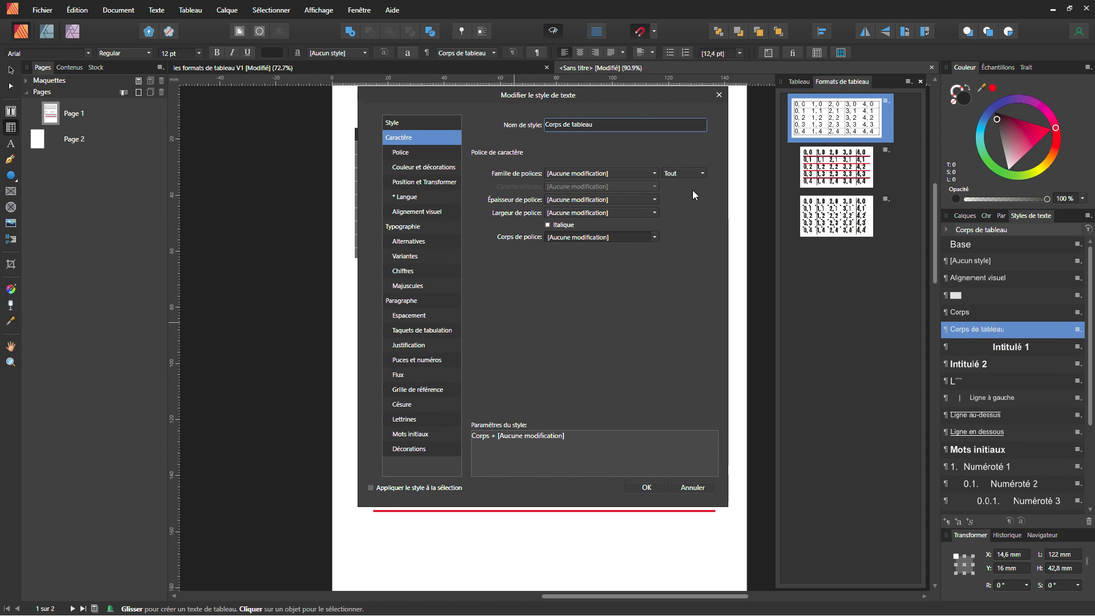
click(718, 95)
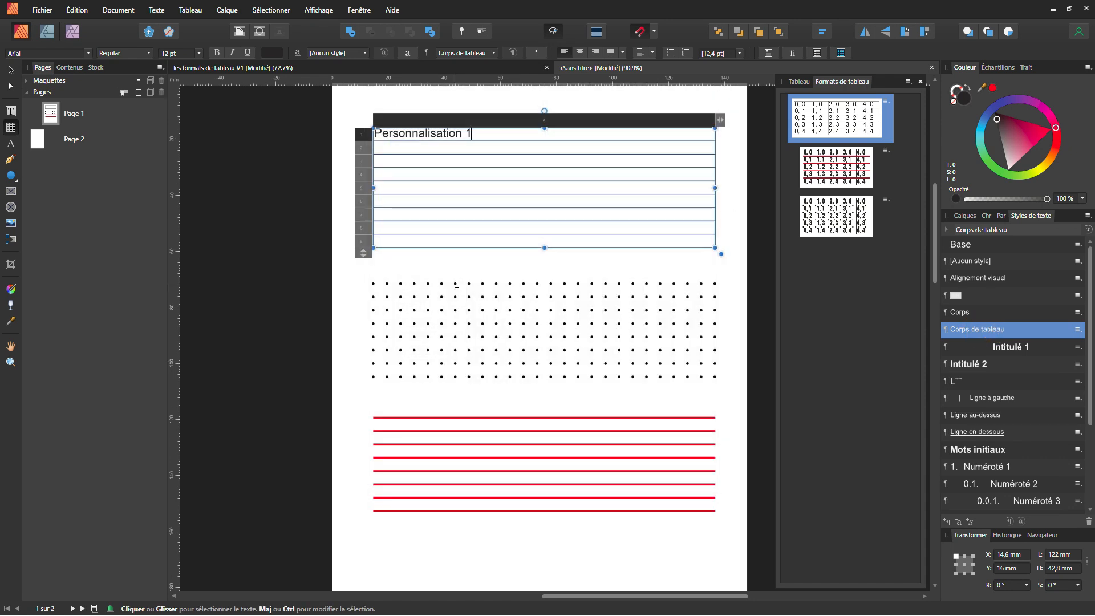
Start a new paragraph style from the dotted table's first row and name it "Corps de tableau Lignes pointillés".
click(457, 284)
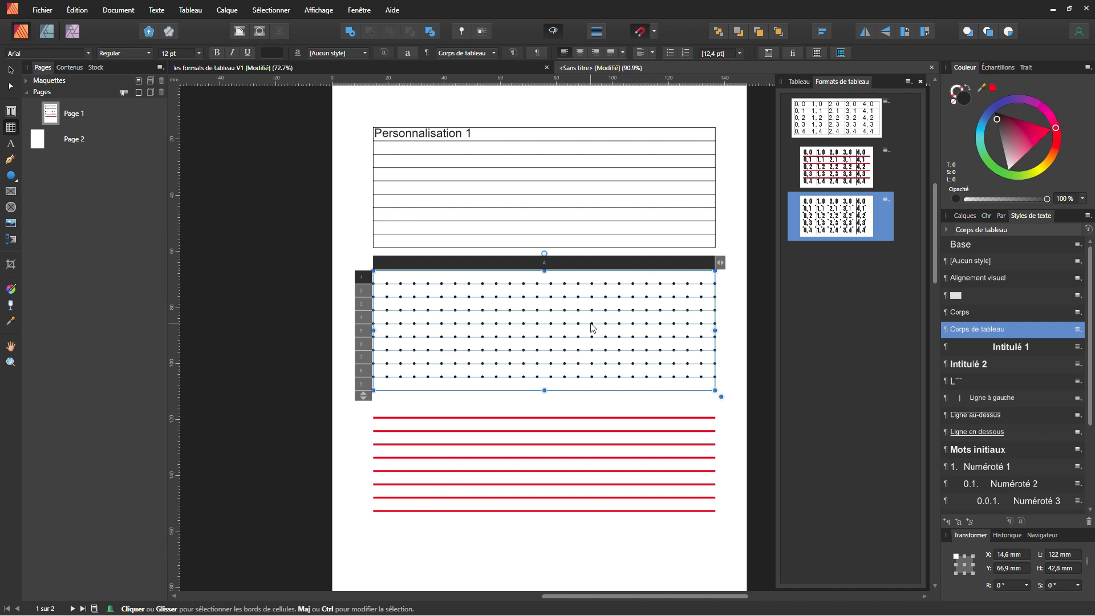
click(948, 522)
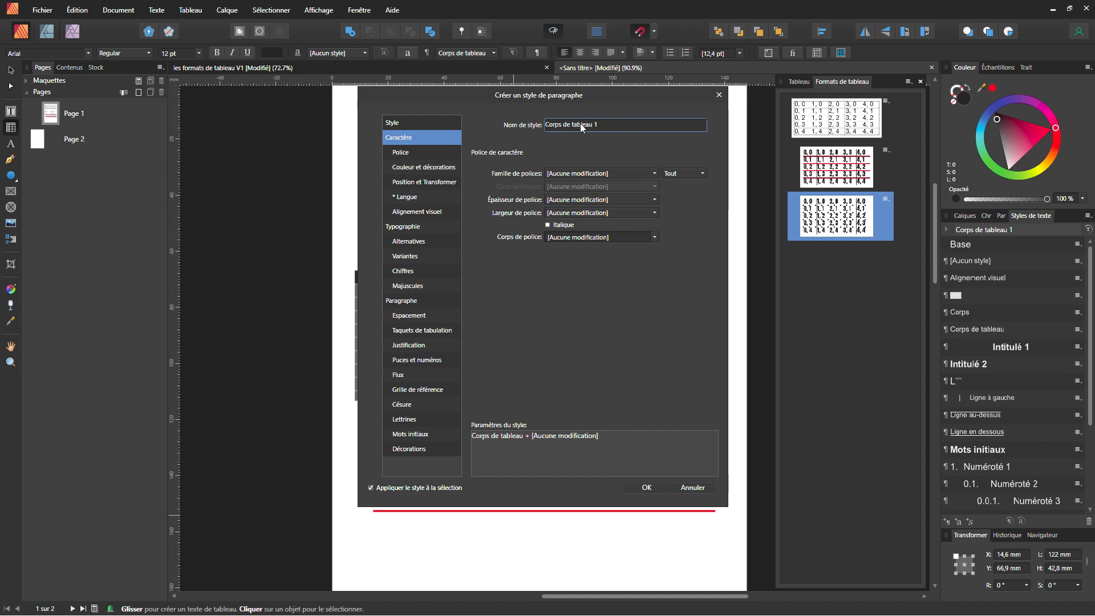
click(601, 124)
click(601, 124)
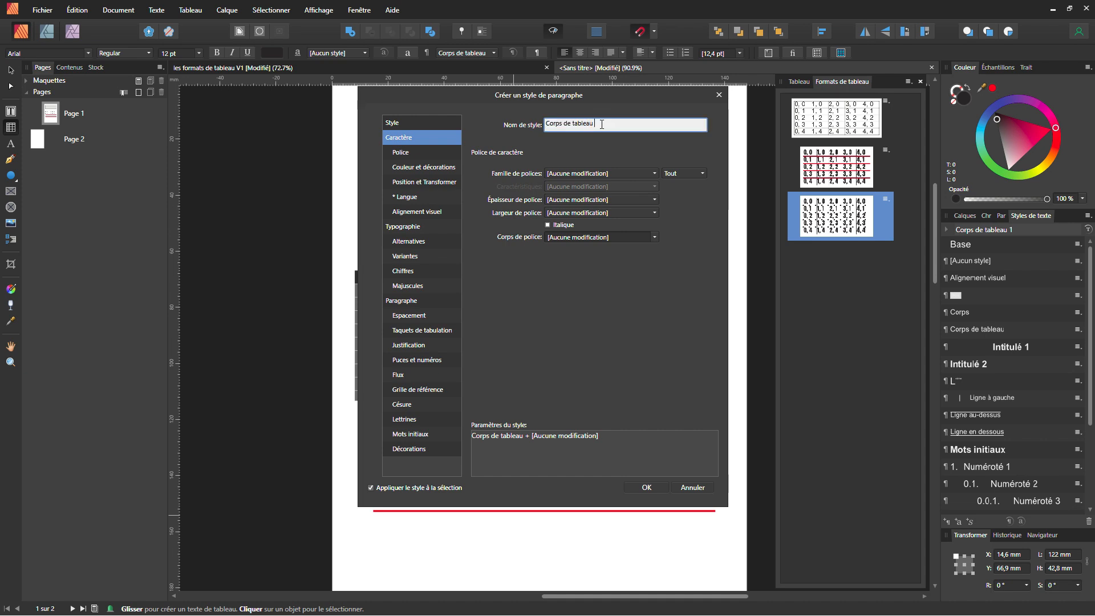
text(Lignes pointillés)
Set the new style's font family to Adobe Kaiti Std and its font size to 11, and save the style.
click(400, 153)
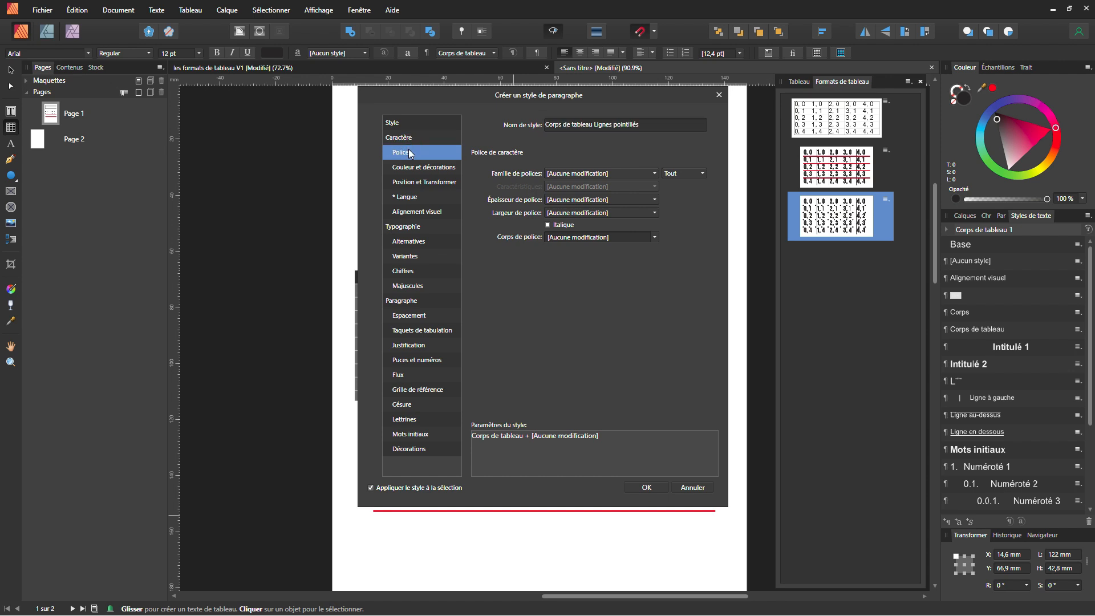
click(592, 173)
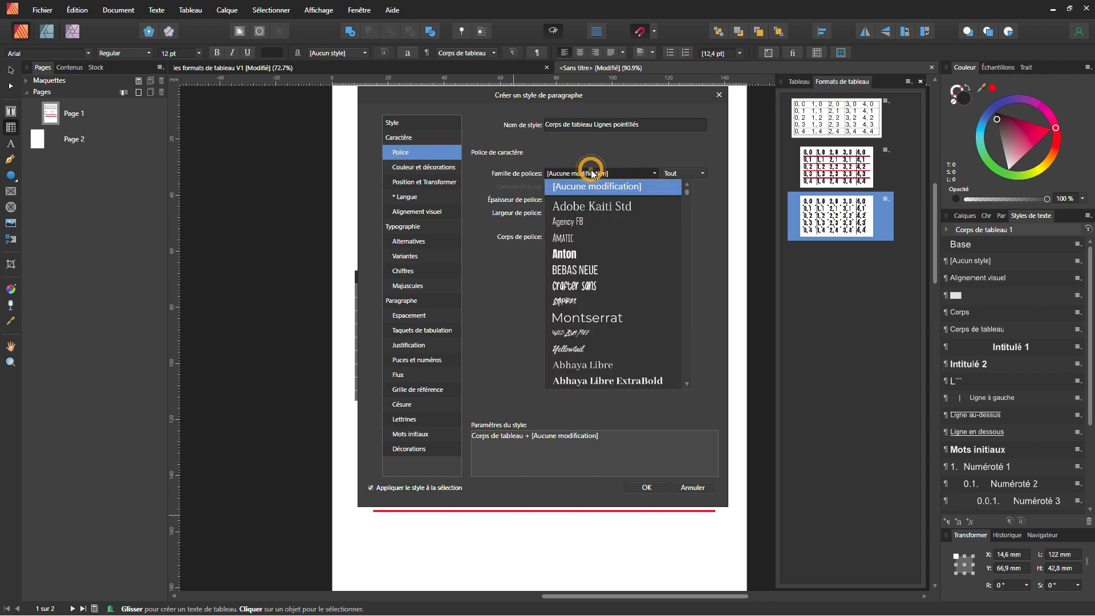
click(608, 206)
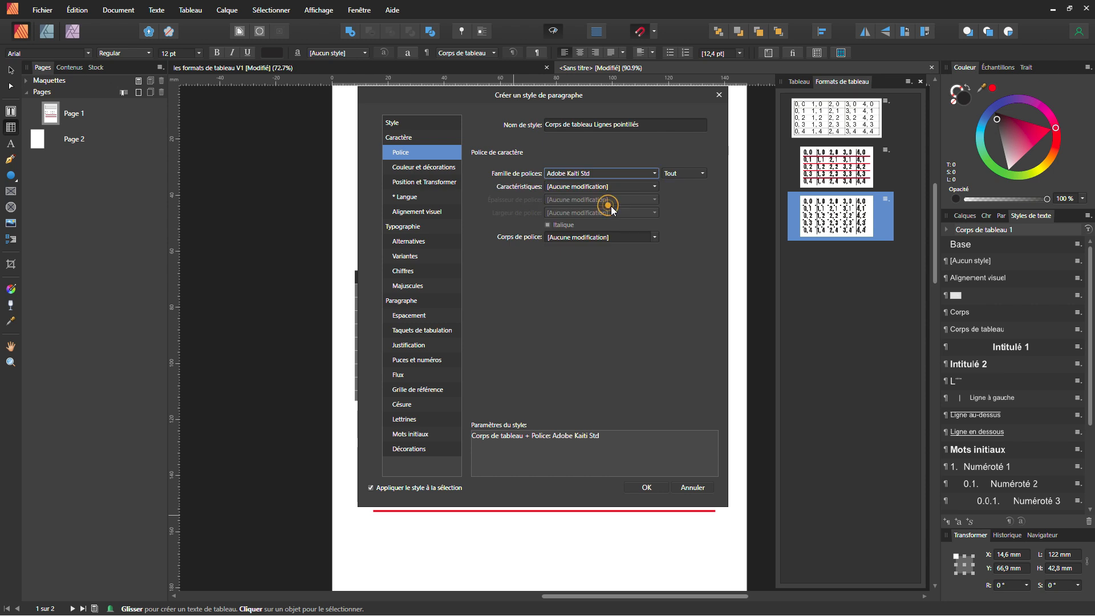
click(569, 186)
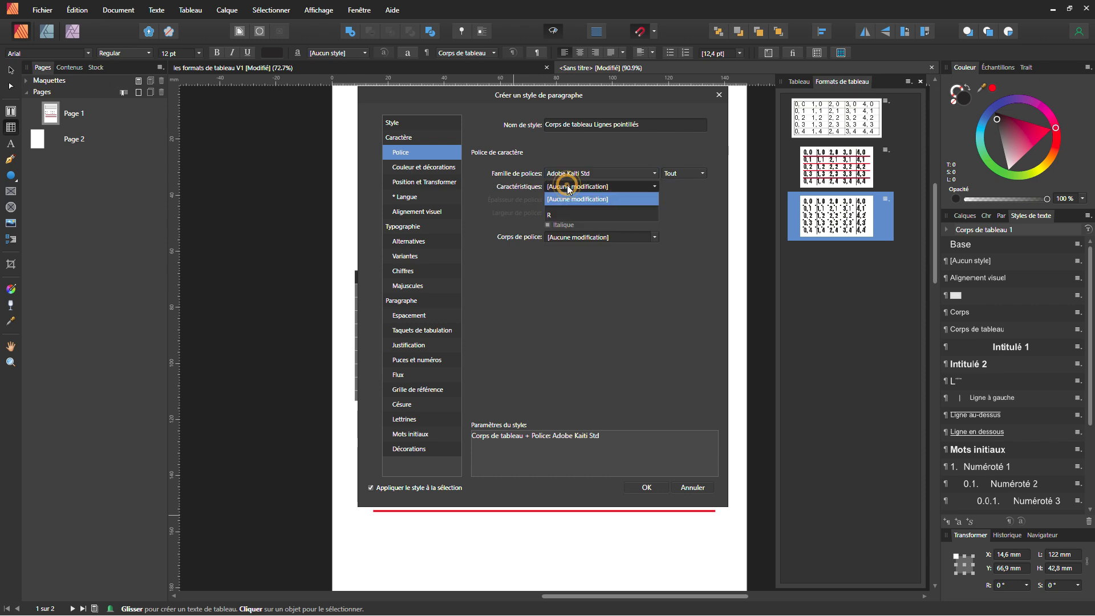
click(568, 240)
text(11)
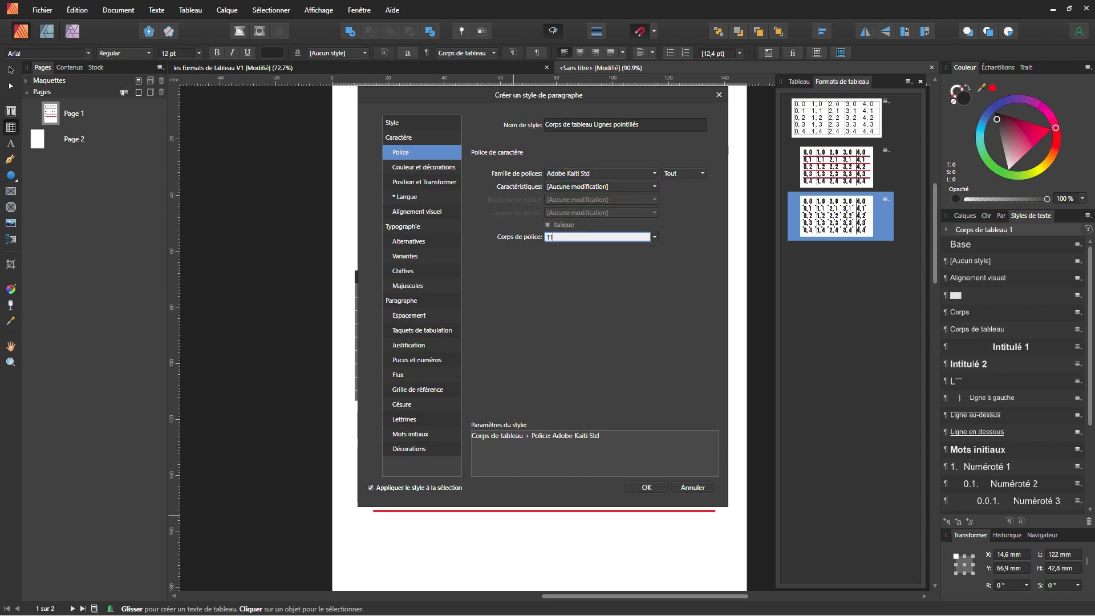
click(649, 486)
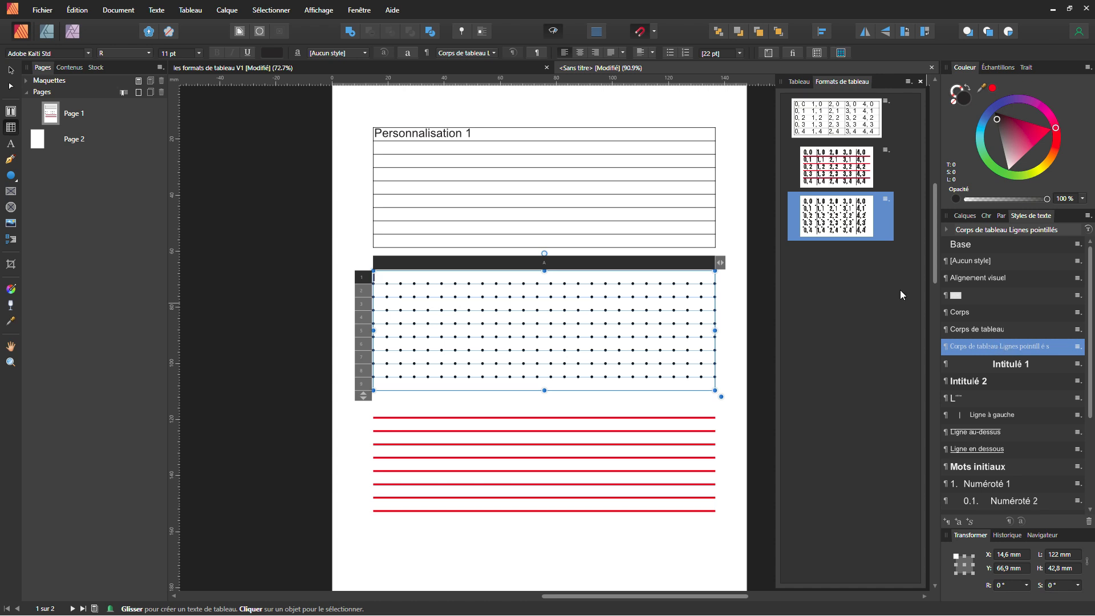
Assign the "Corps de tableau Lignes pointillés" text style to the default cell format of the "Lignes pointillés" table format.
double_click(851, 233)
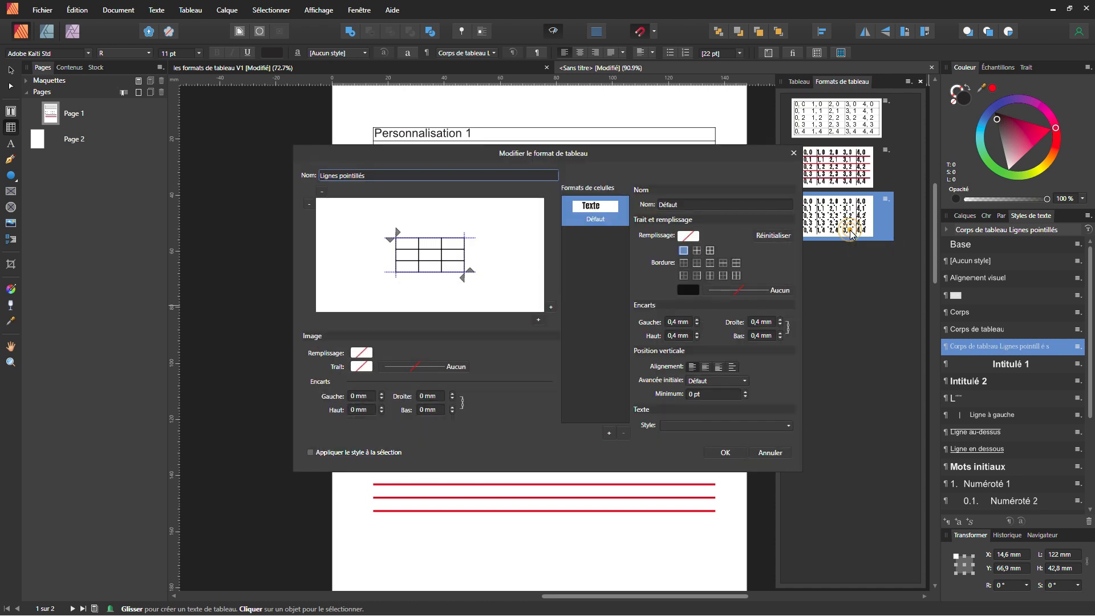
click(679, 426)
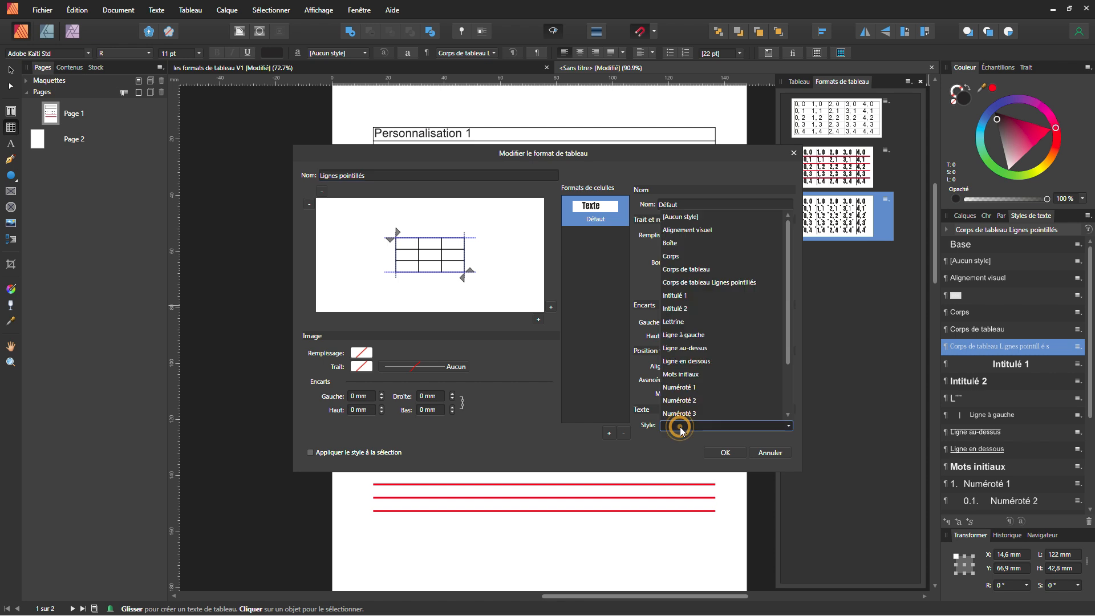
scroll(715, 311, down, 1)
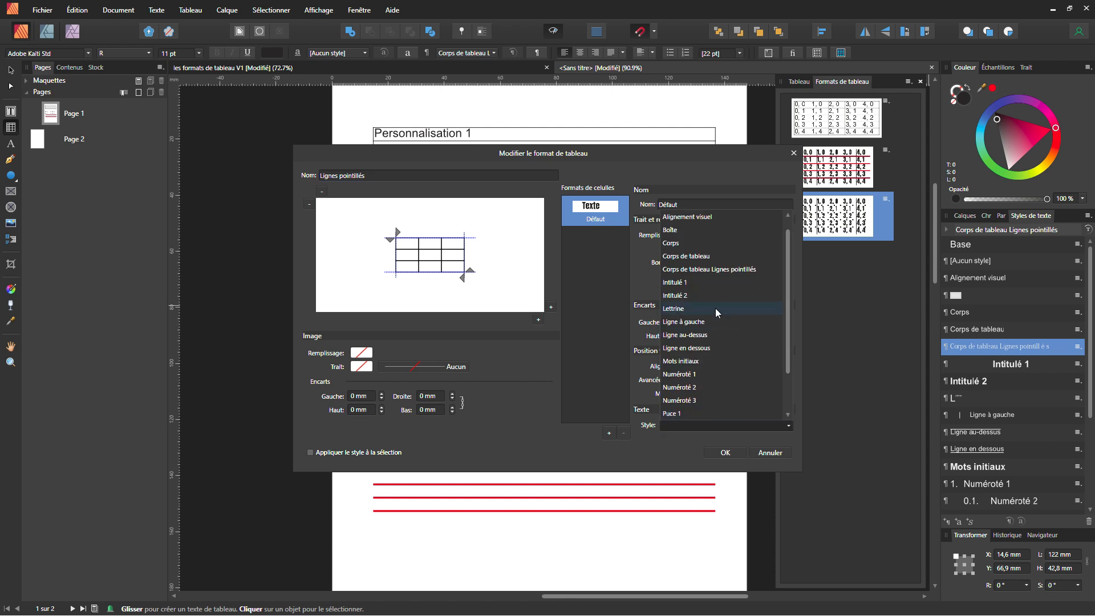
click(711, 272)
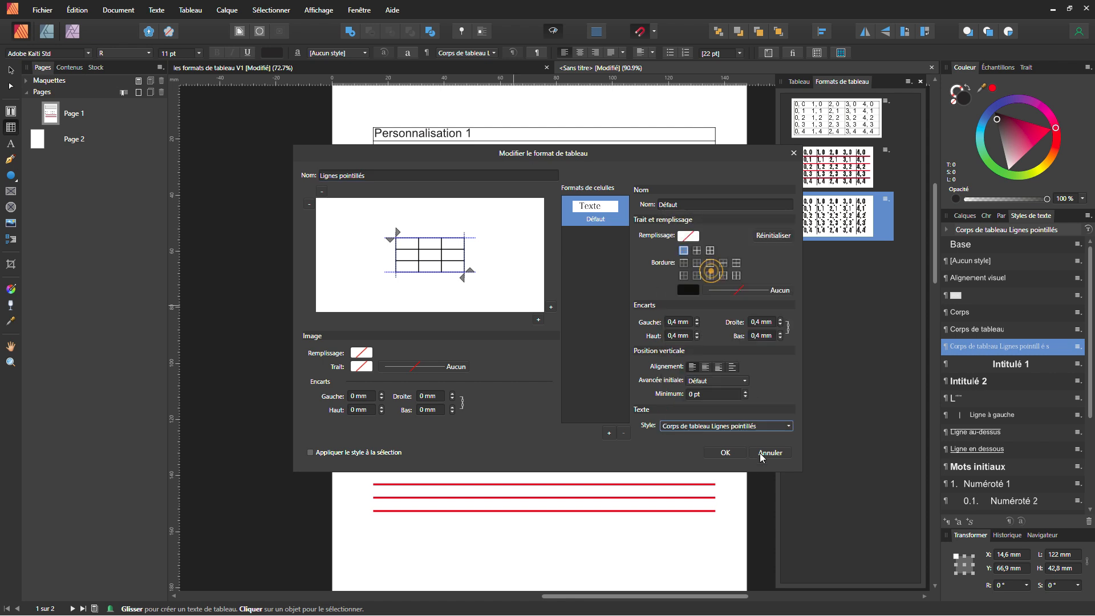
click(723, 453)
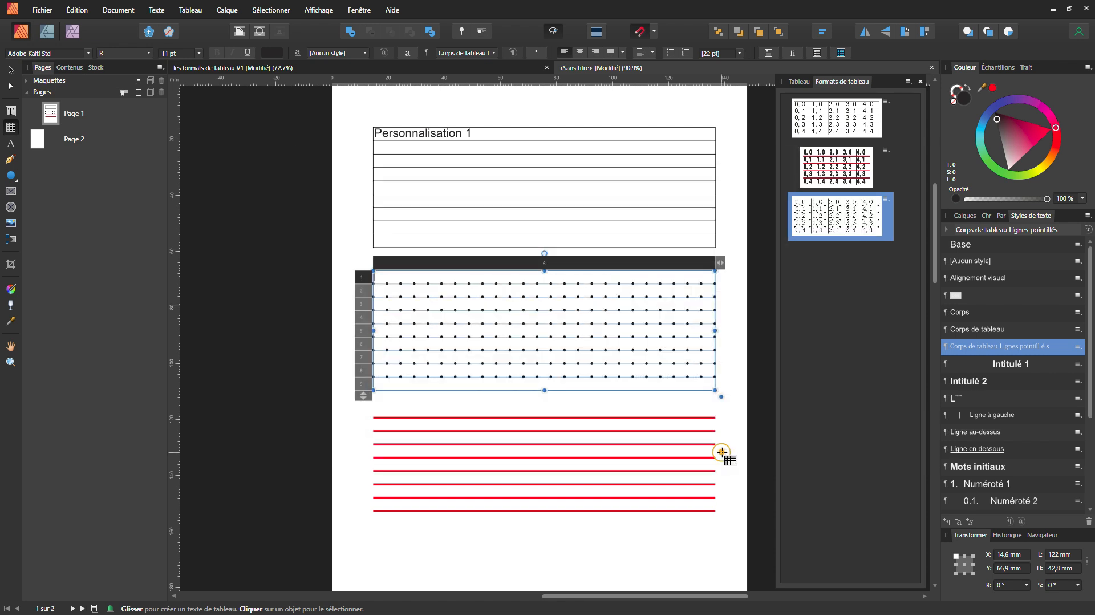
Enter "Personnalisation 2" in the dotted table's first row and clear the selection.
click(415, 277)
text(personnalisation)
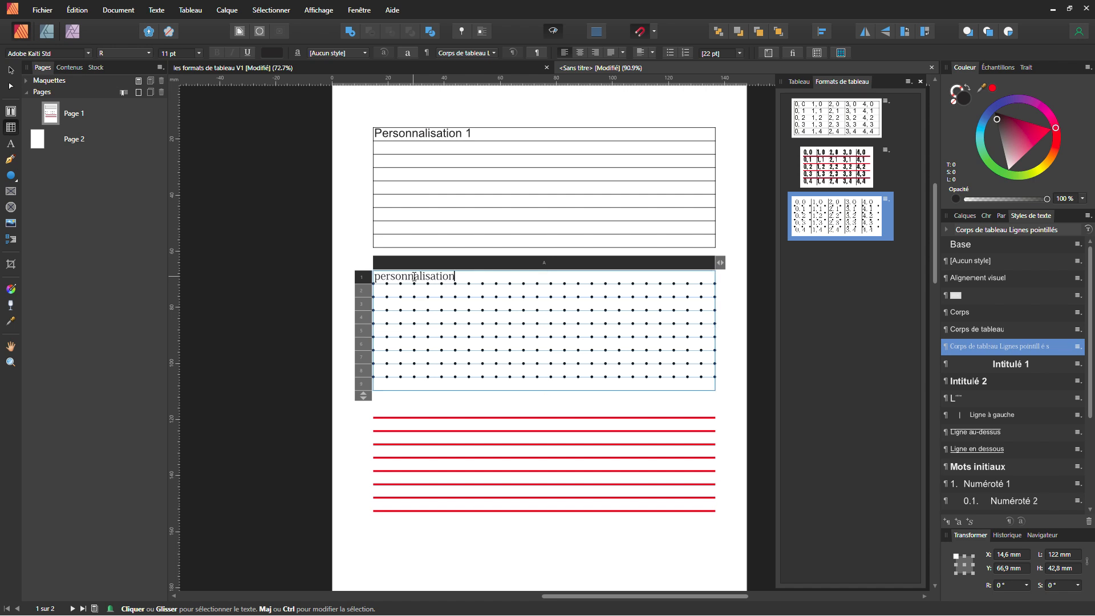
text(2)
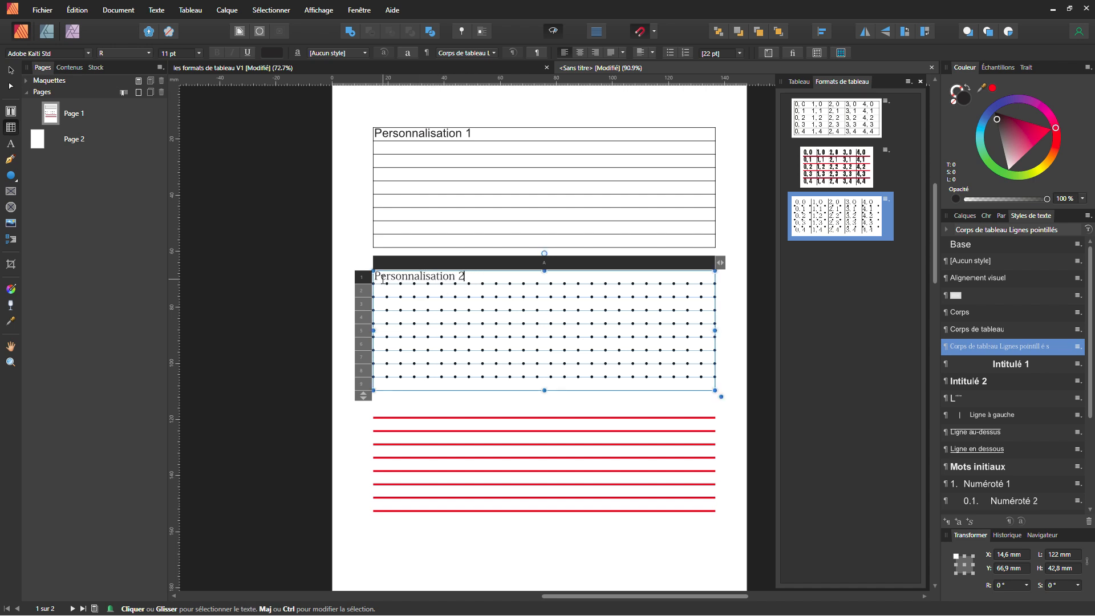
drag(375, 277, 471, 274)
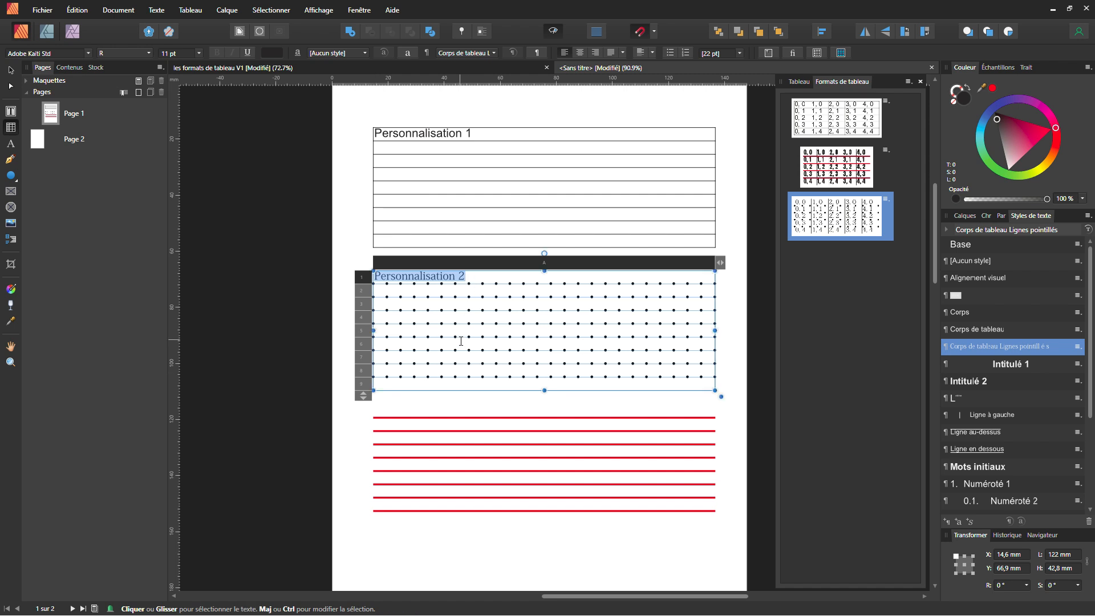
click(593, 480)
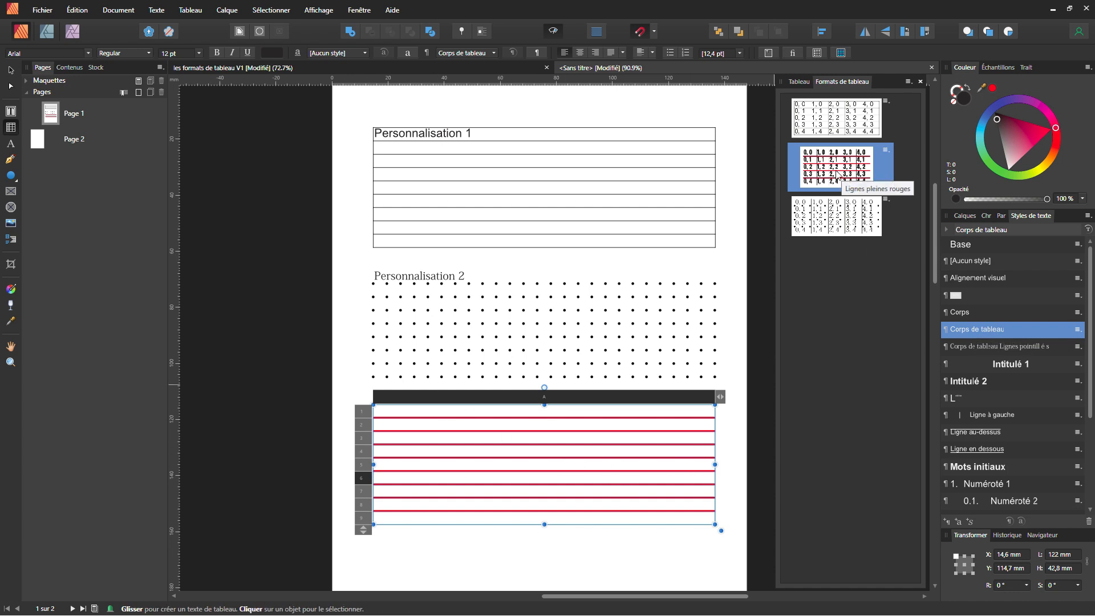
click(12, 71)
click(428, 100)
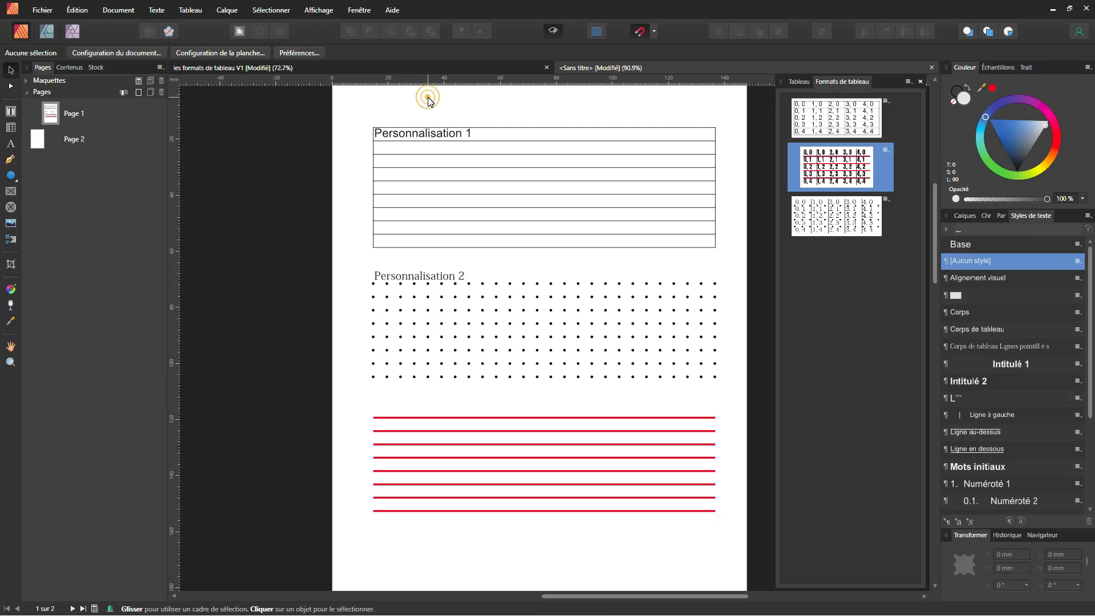
Examine the line-end and dash settings of the inner horizontal borders in the "Lignes pointillés" format in the other Affinity Publisher version.
drag(446, 163, 440, 168)
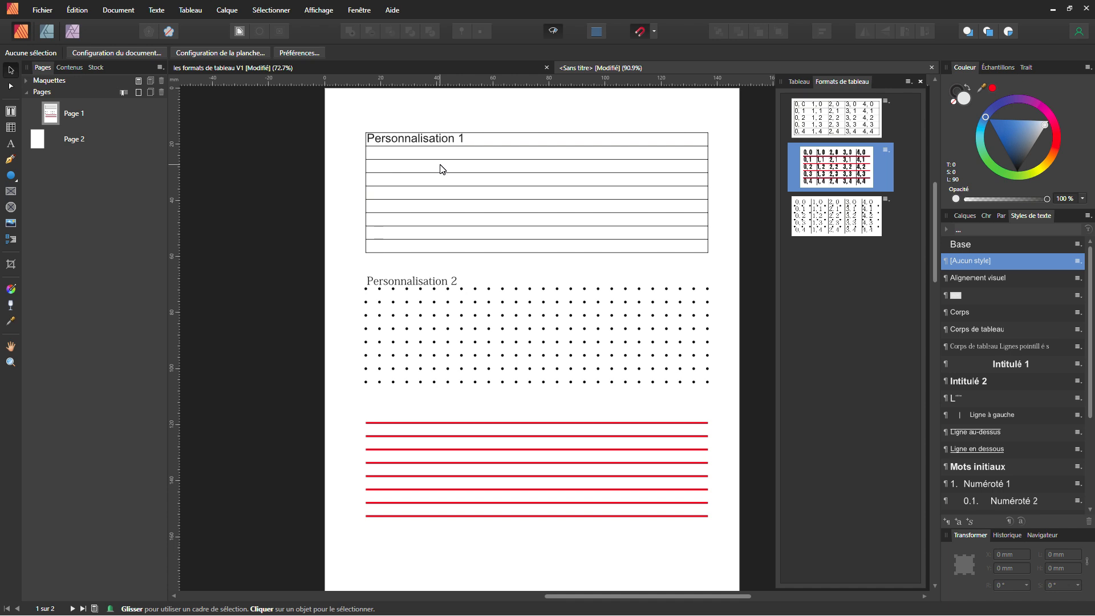
click(536, 328)
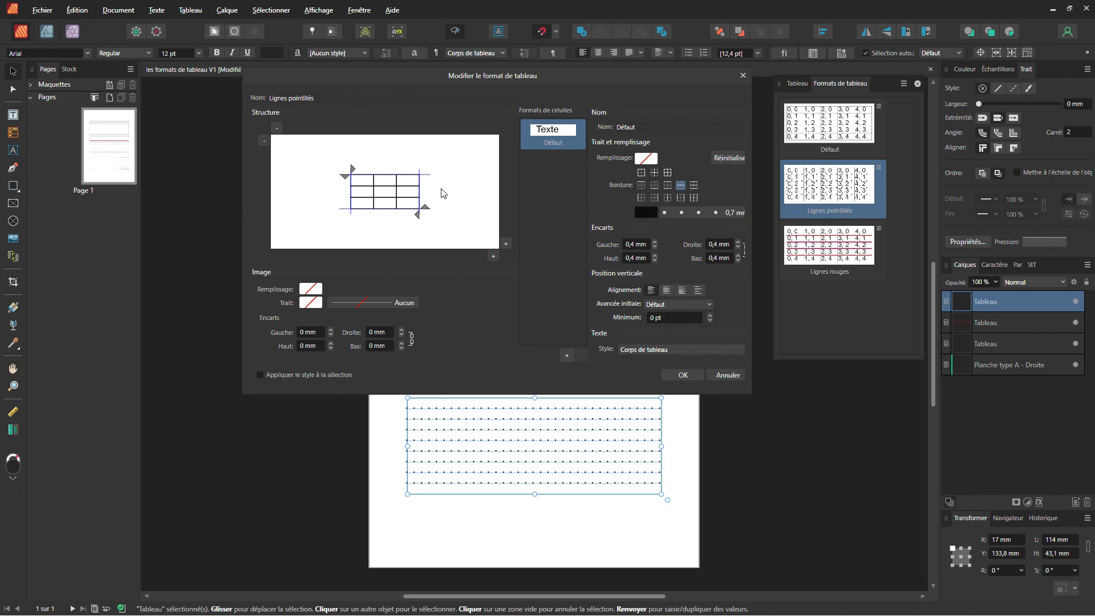
click(683, 213)
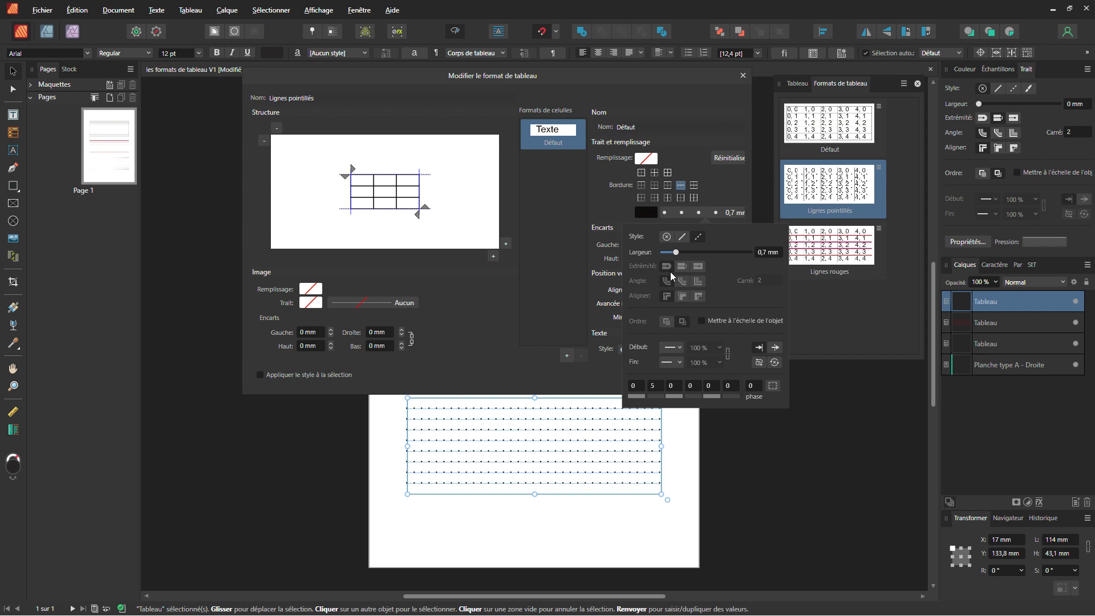
click(720, 213)
click(714, 212)
click(665, 266)
click(557, 322)
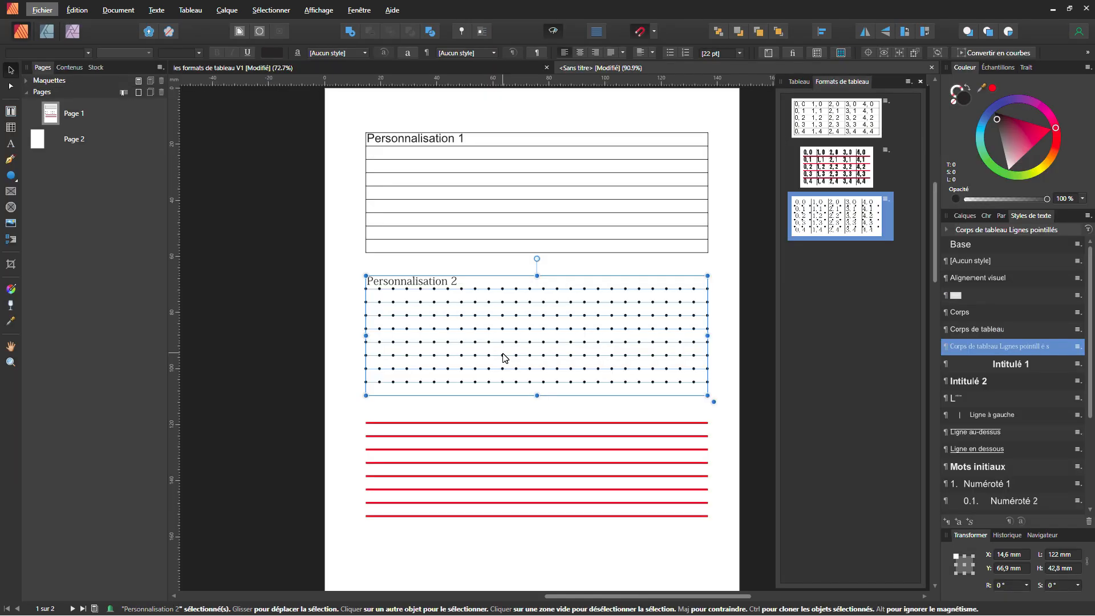
click(351, 346)
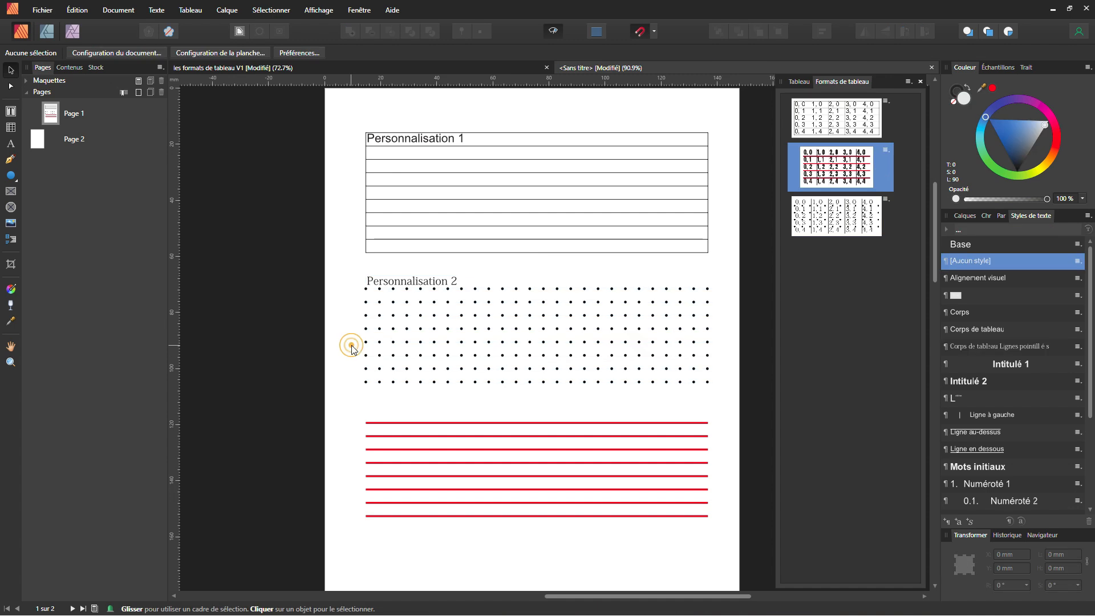